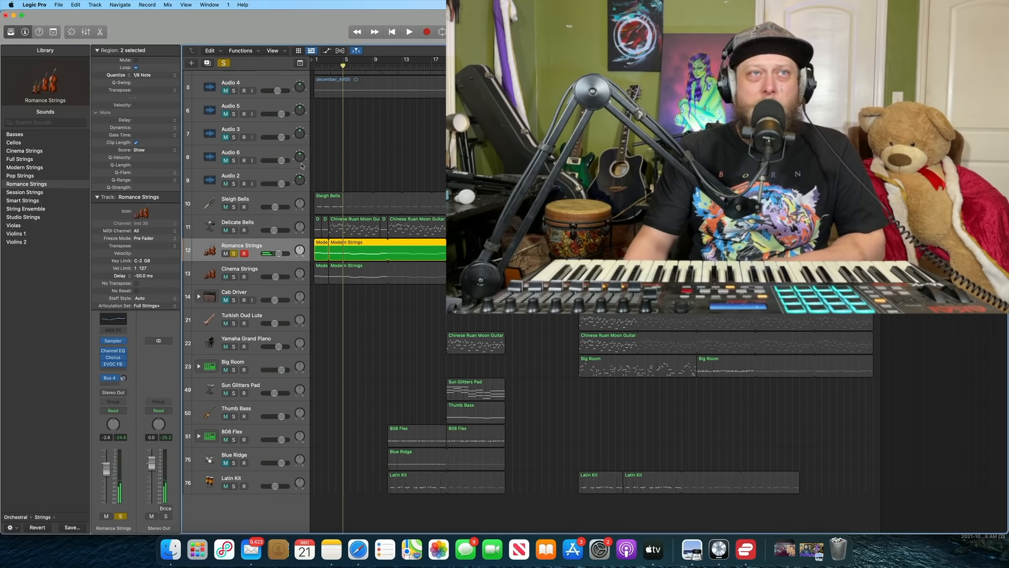
# Step: Solo only the Cinema Strings track, removing the solo from Romance Strings, and play it from the project start
pyautogui.click(252, 270)
pyautogui.click(234, 276)
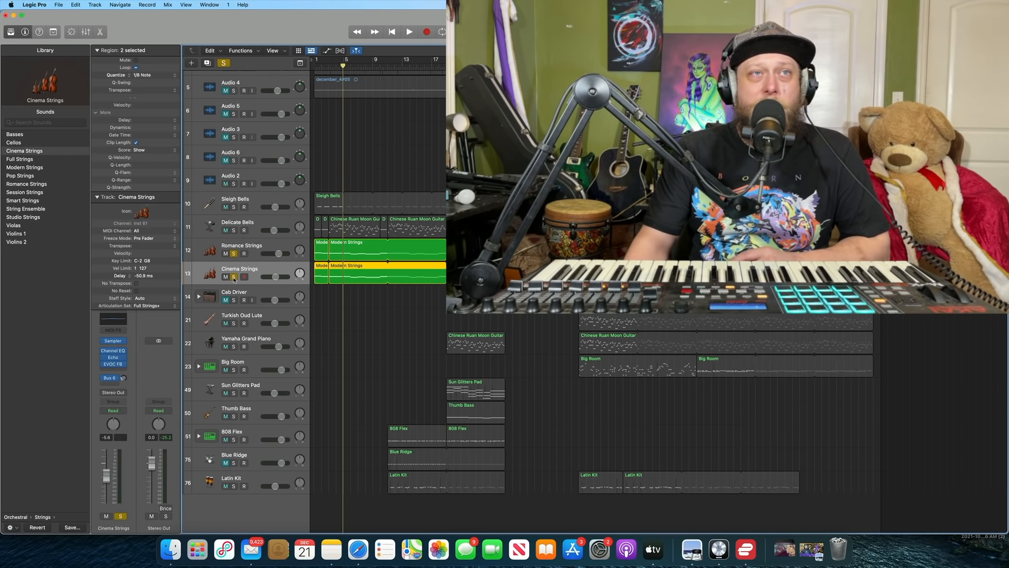
pyautogui.click(398, 34)
pyautogui.click(409, 32)
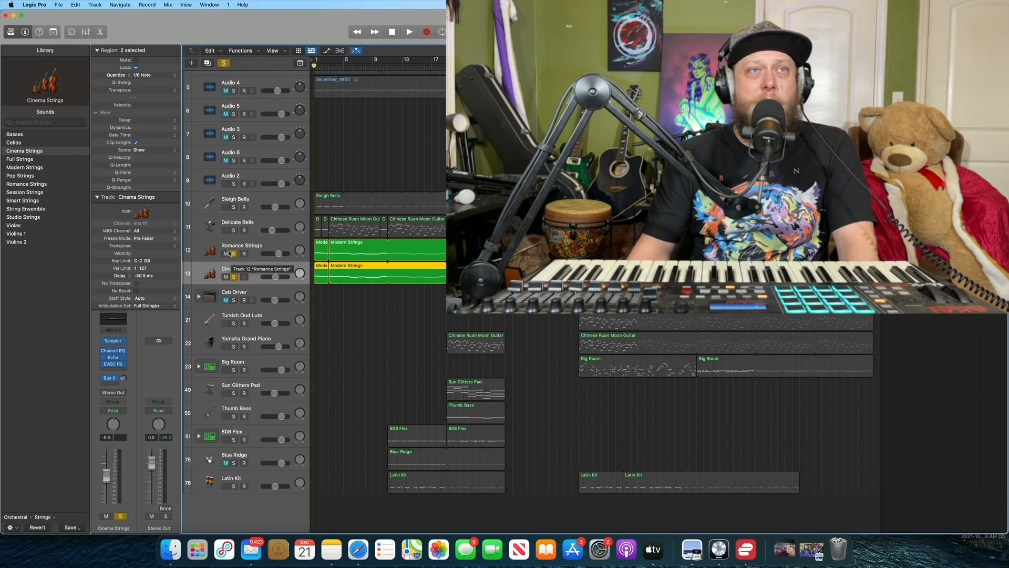
pyautogui.click(226, 253)
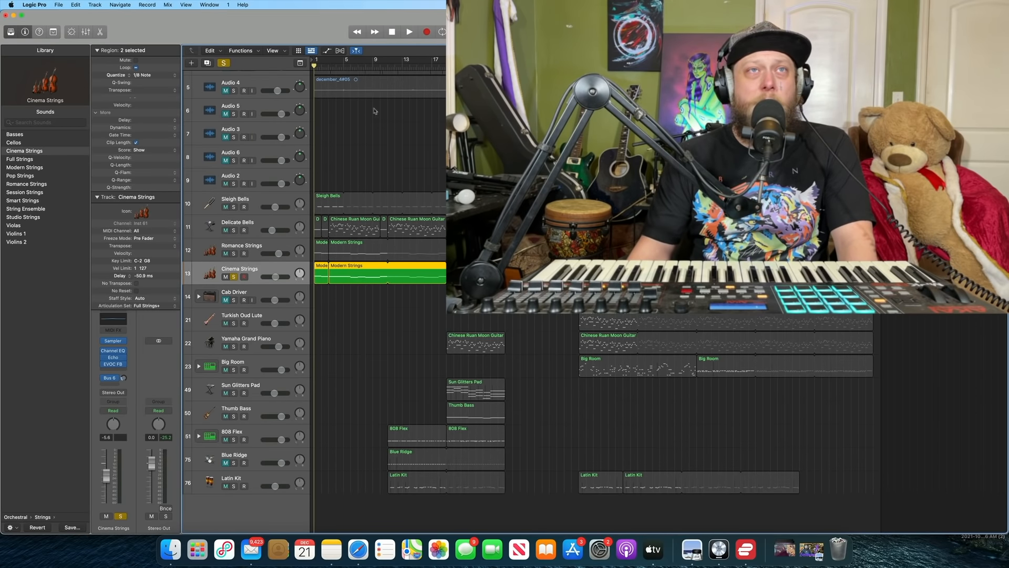
pyautogui.click(408, 32)
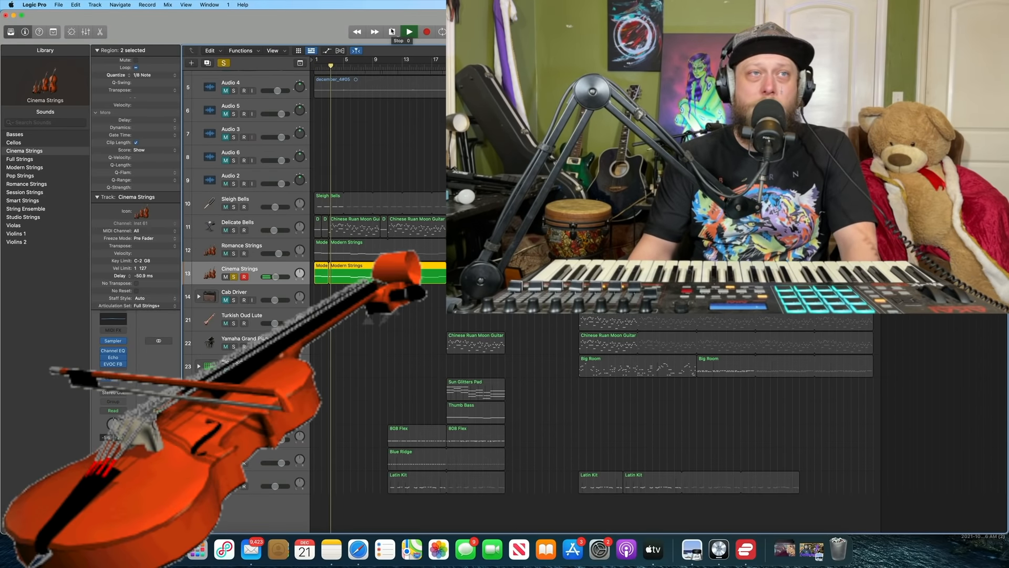
pyautogui.click(391, 32)
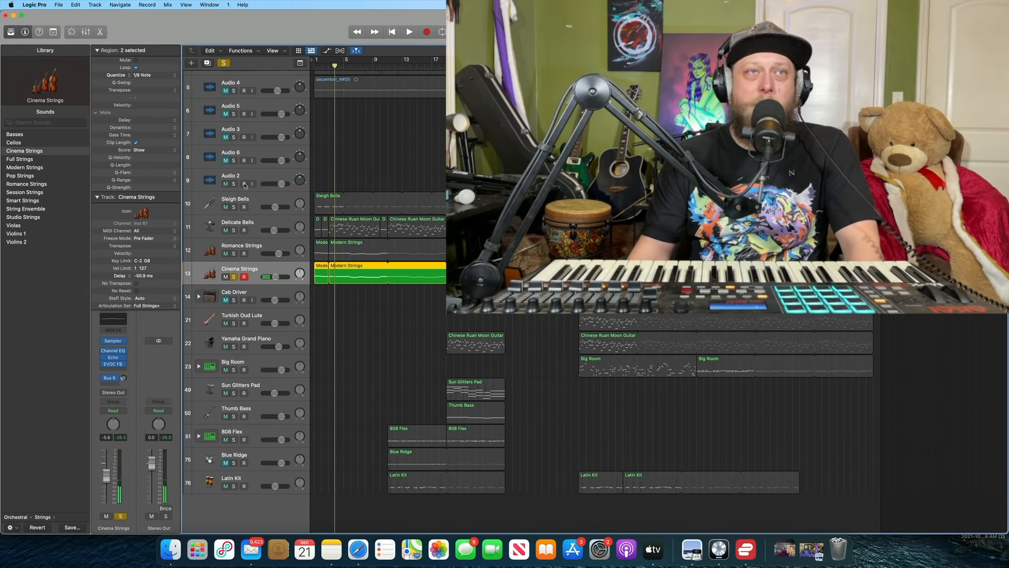
# Step: Solo Romance Strings together with Cinema Strings and return the playhead to the project start
pyautogui.click(233, 253)
pyautogui.click(393, 32)
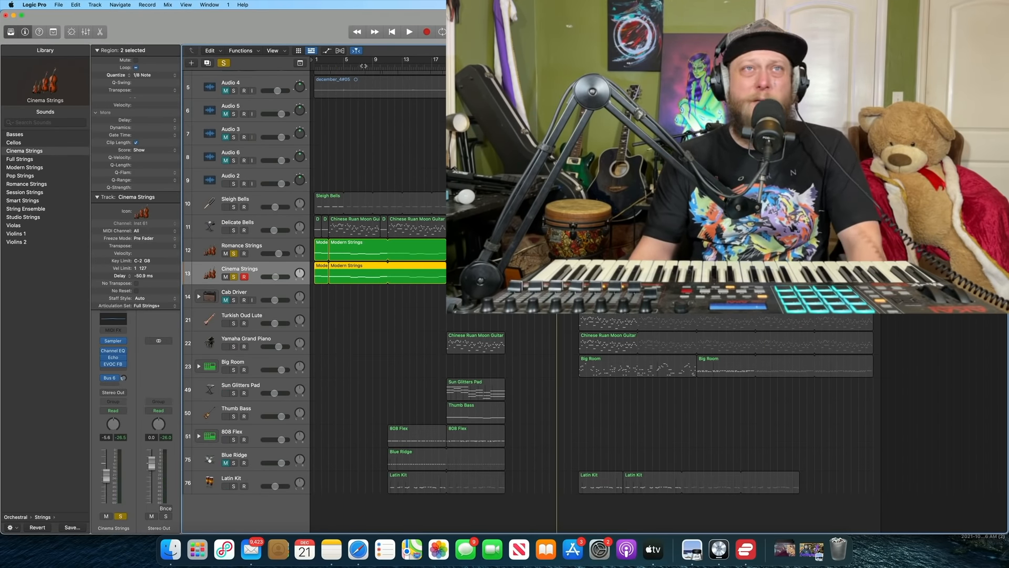
pyautogui.click(391, 32)
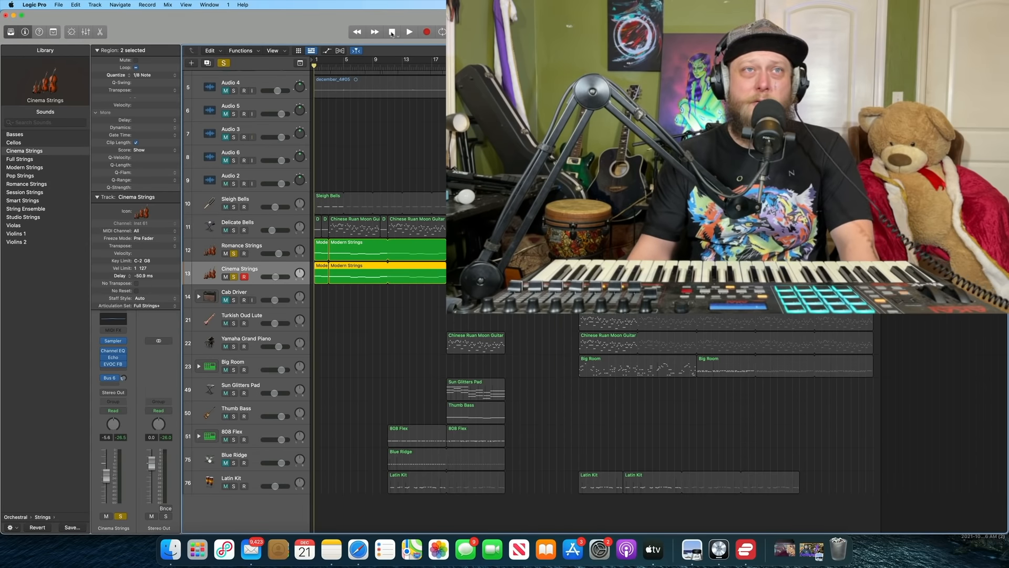
# Step: Clear all active solos and solo only the Delicate Bells track
pyautogui.click(257, 223)
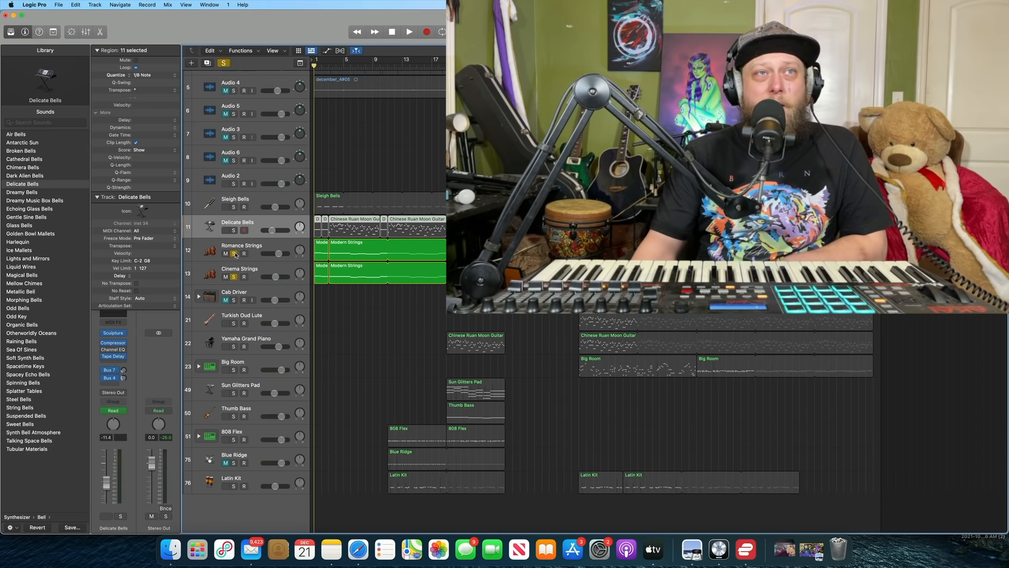
pyautogui.click(224, 64)
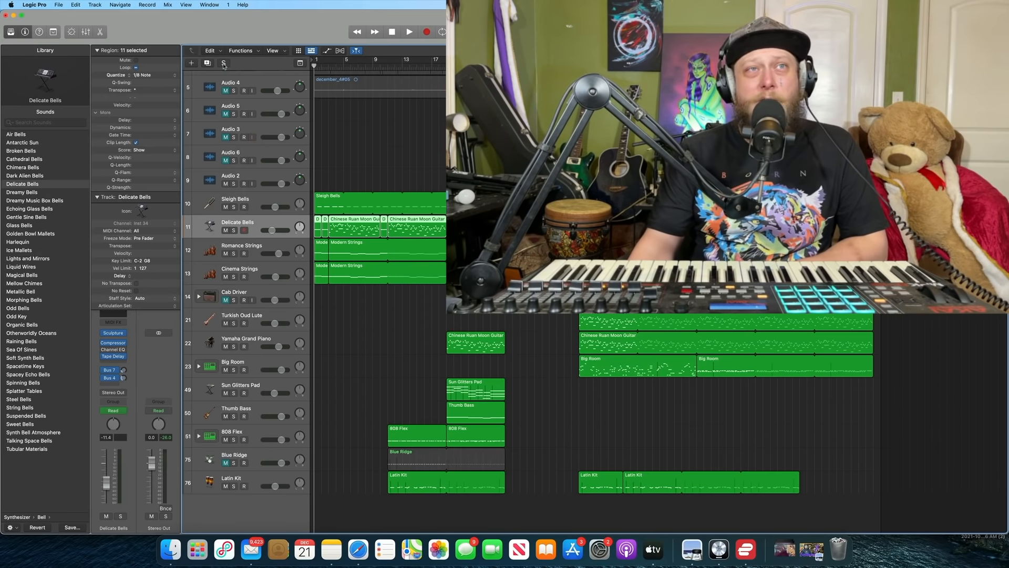
pyautogui.click(234, 230)
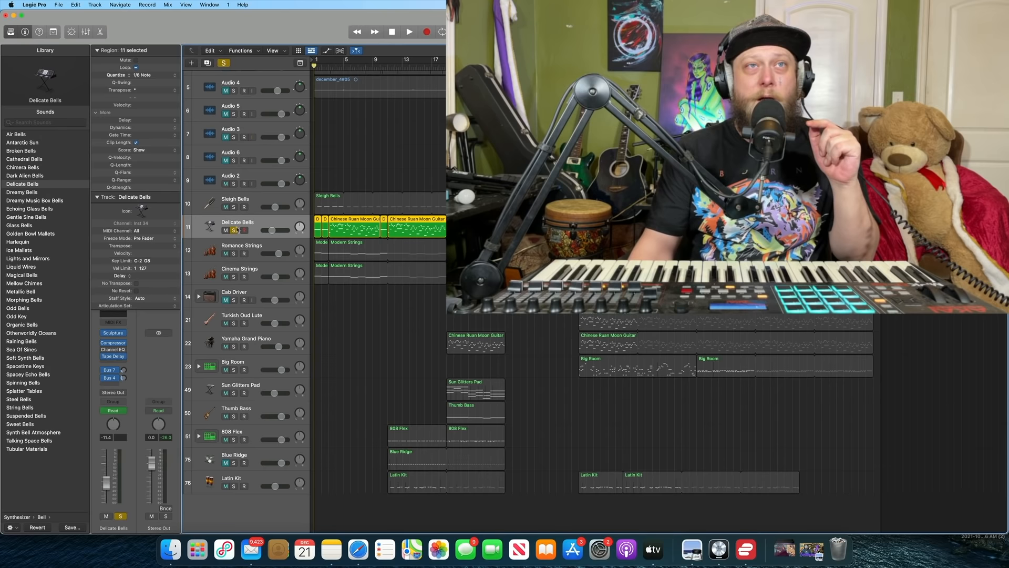
# Step: Open the Delicate Bells regions in the Piano Roll and examine the note pattern of the Chinese Ruan Moon Guitar melody starting at bar 3
pyautogui.click(100, 32)
pyautogui.hscroll(5, 610, 466)
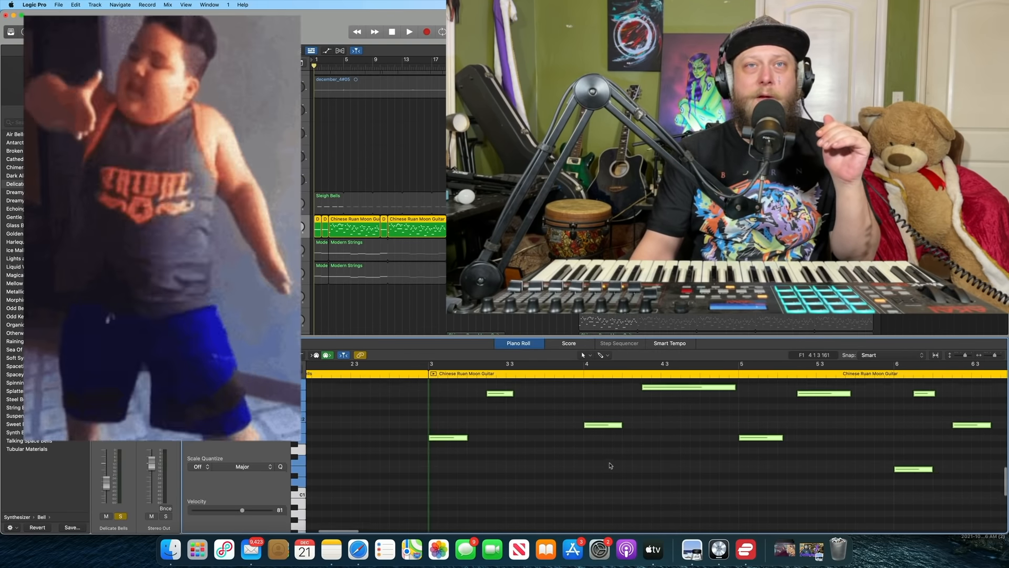
pyautogui.scroll(2, 610, 466)
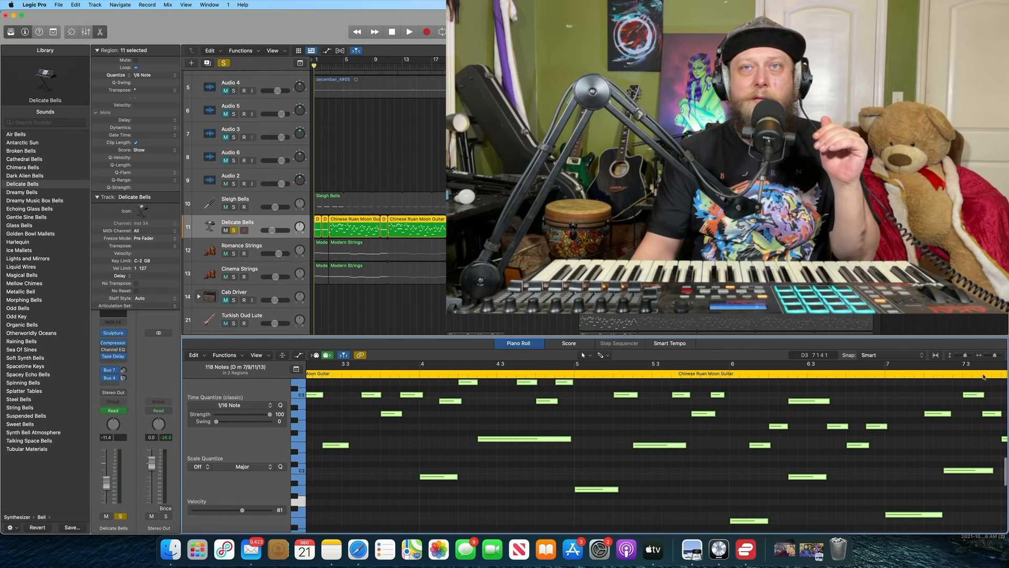
pyautogui.click(963, 355)
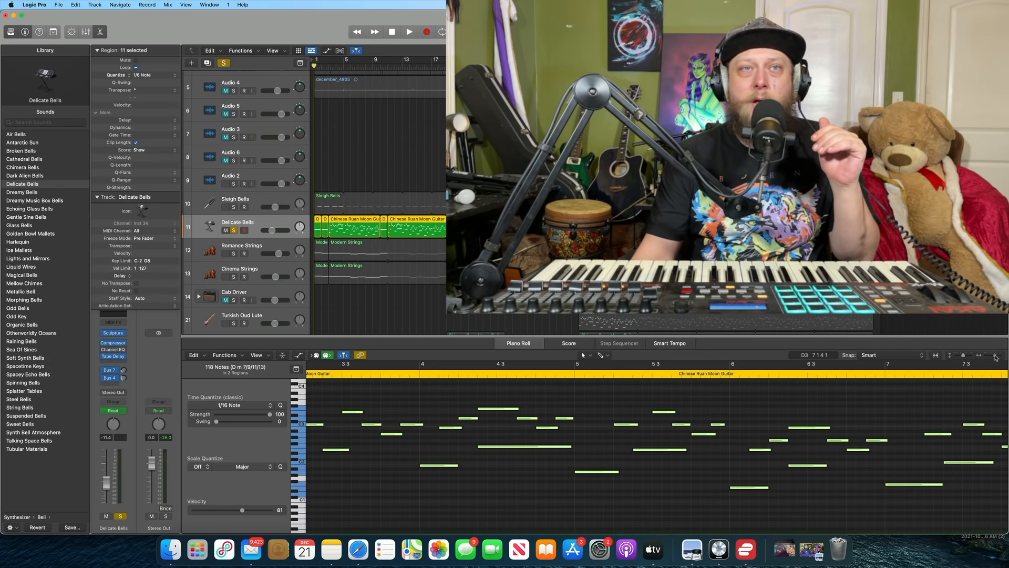
pyautogui.moveTo(996, 356); pyautogui.dragTo(993, 357)
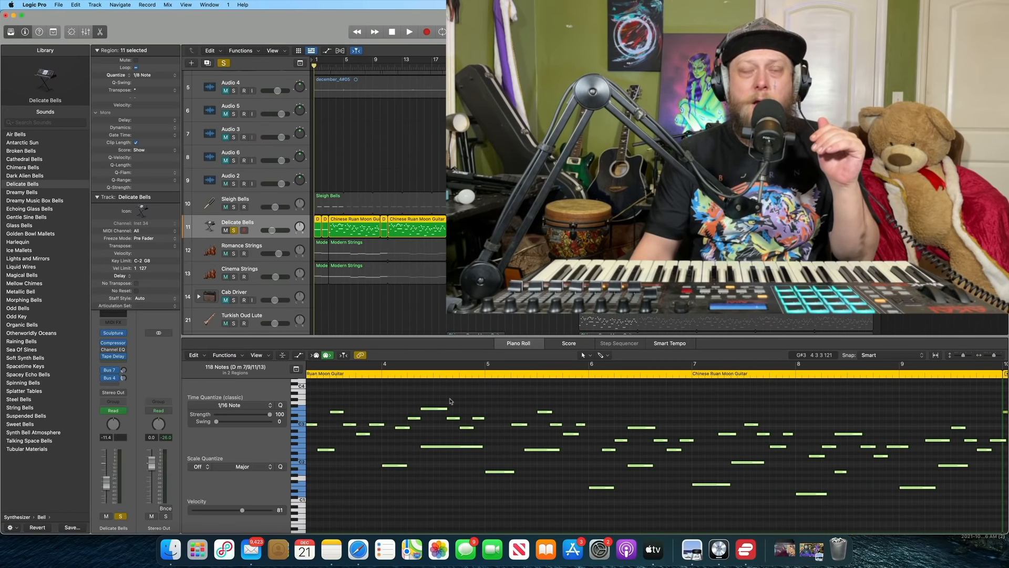
pyautogui.hscroll(-10, 451, 401)
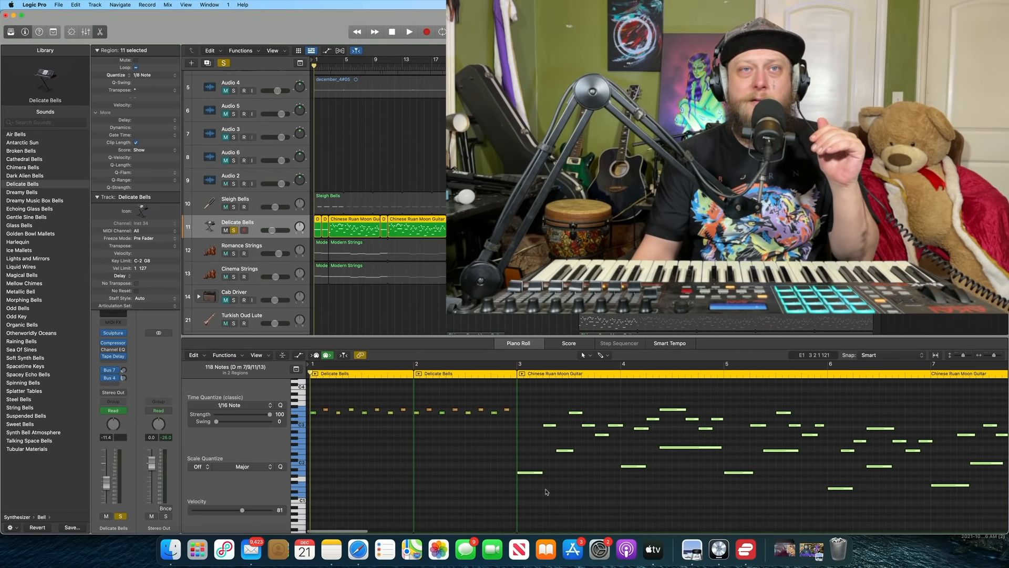
pyautogui.click(529, 473)
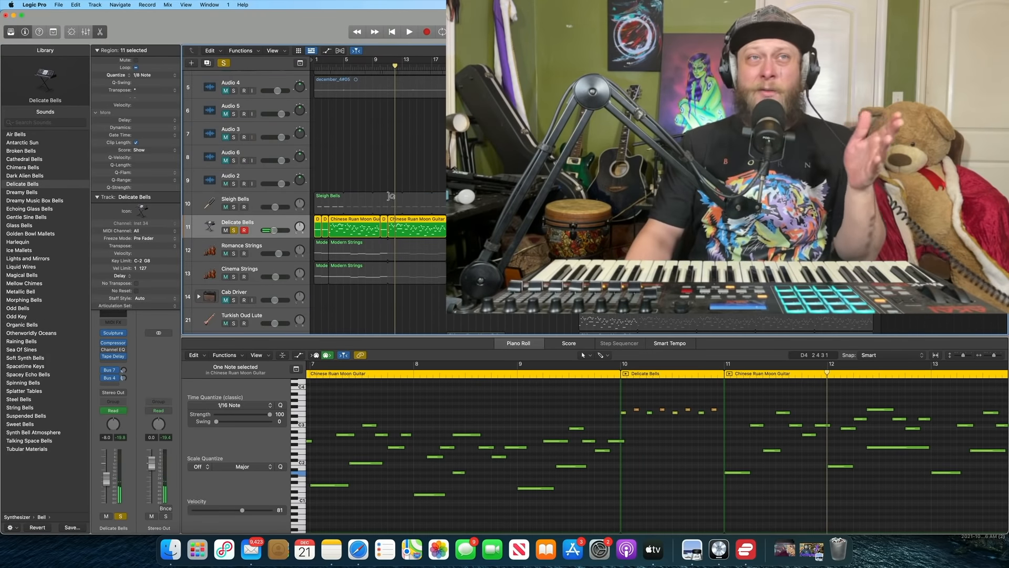
pyautogui.hscroll(-5, 410, 443)
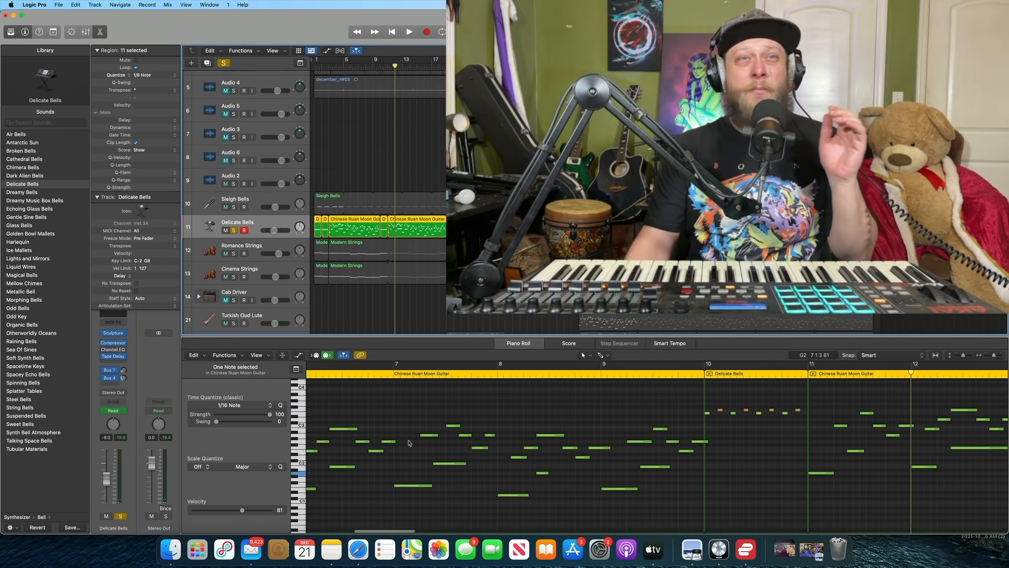
pyautogui.click(420, 443)
pyautogui.hscroll(-4, 421, 443)
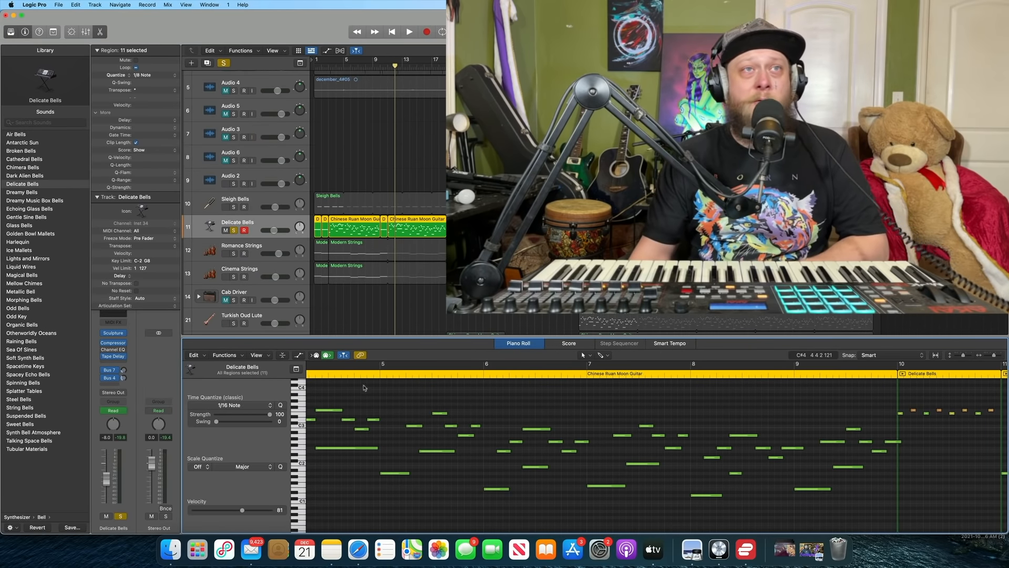
# Step: Solo only the Sleigh Bells track, play it from the project start, and return to the beginning
pyautogui.click(257, 199)
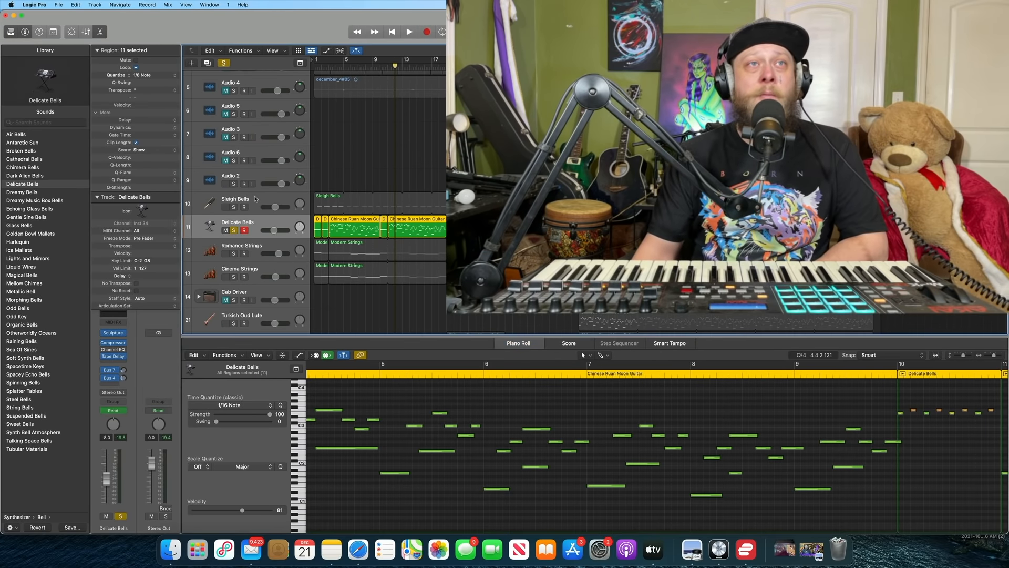
pyautogui.click(234, 207)
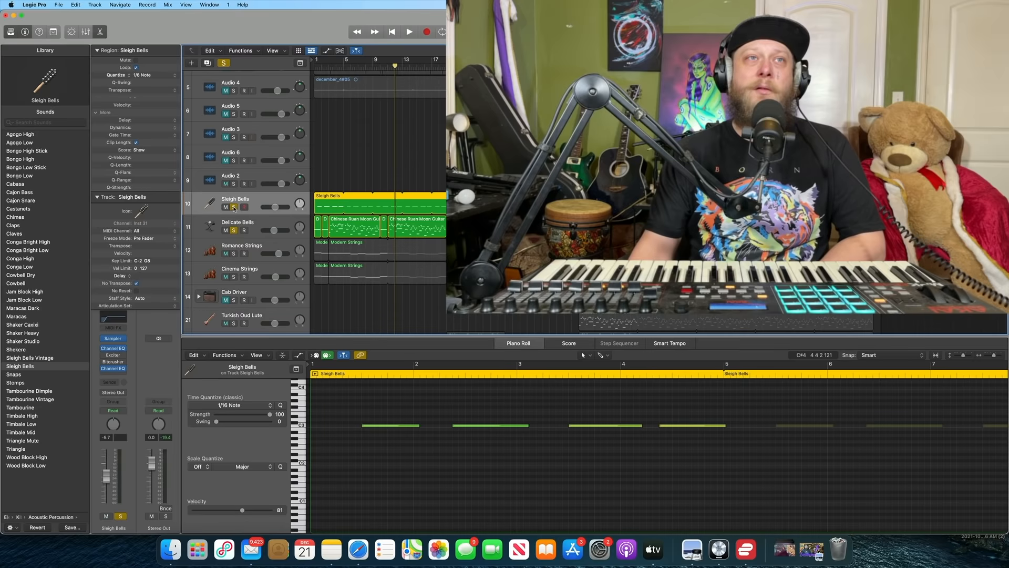
pyautogui.click(234, 230)
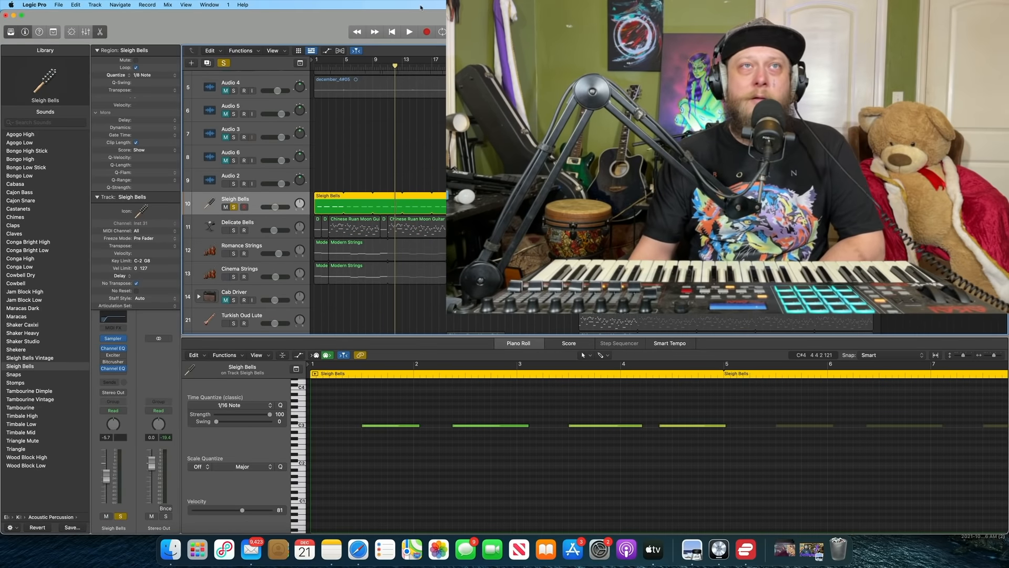
pyautogui.click(392, 32)
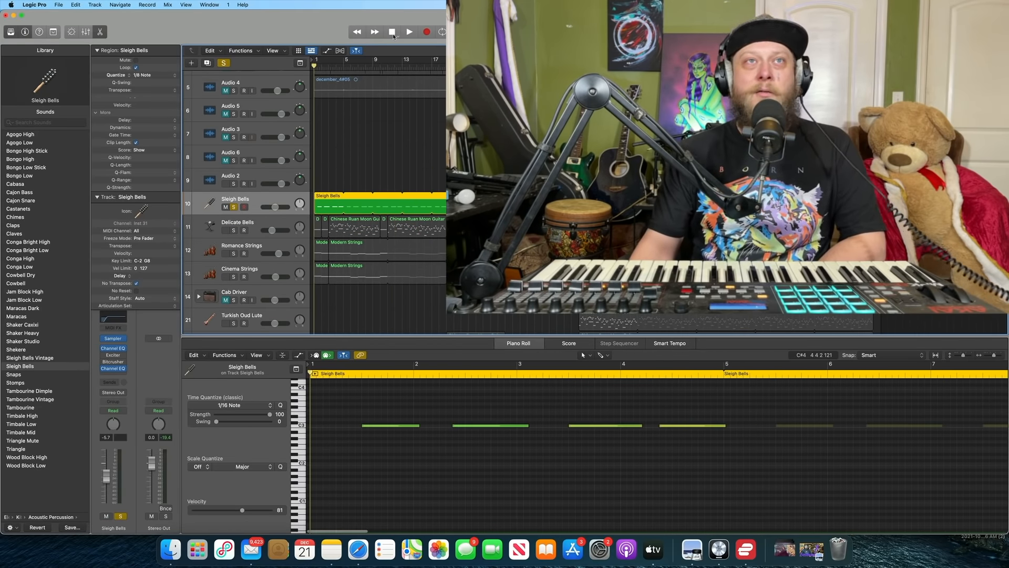
pyautogui.click(409, 34)
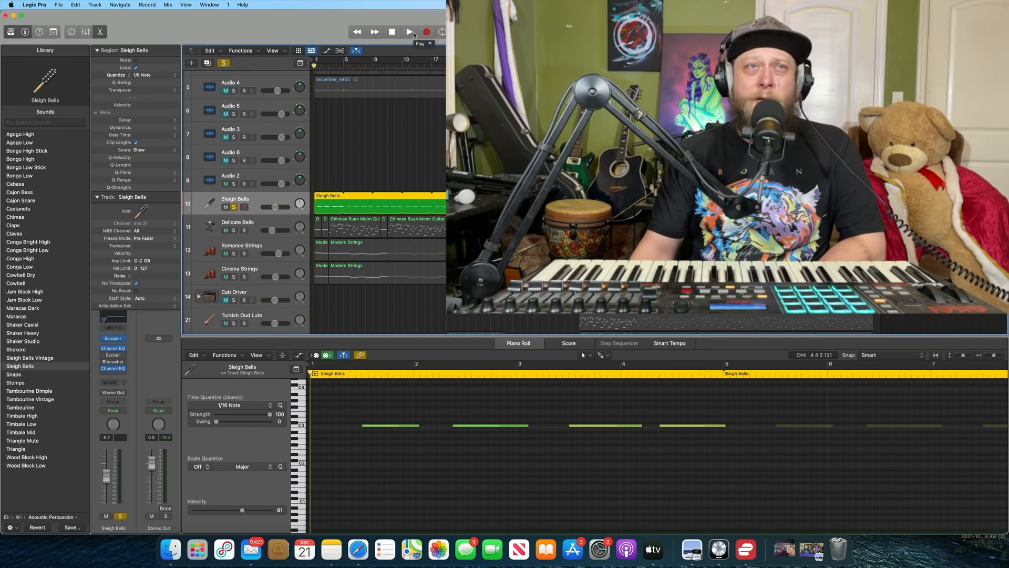
pyautogui.click(409, 33)
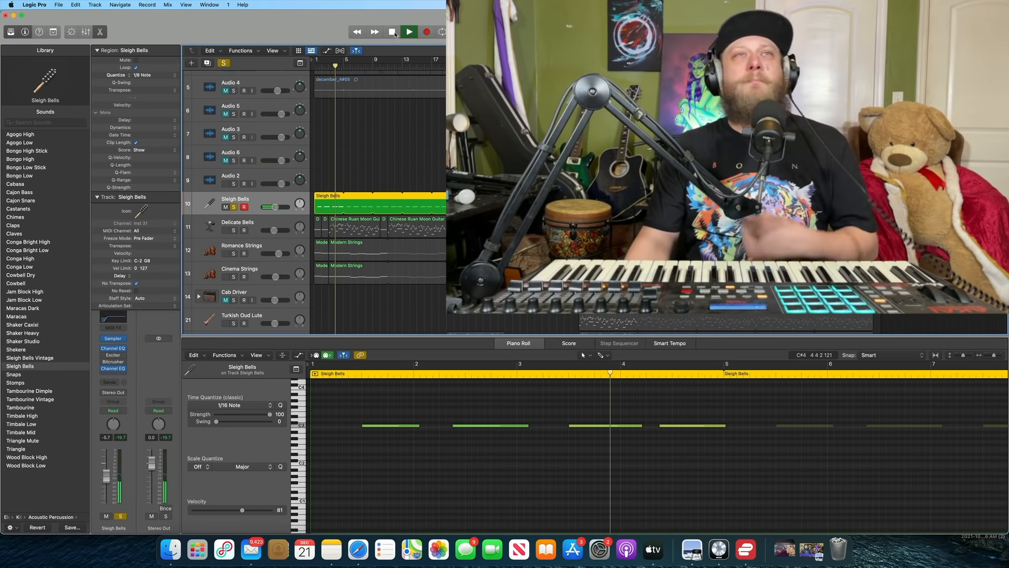
pyautogui.click(393, 33)
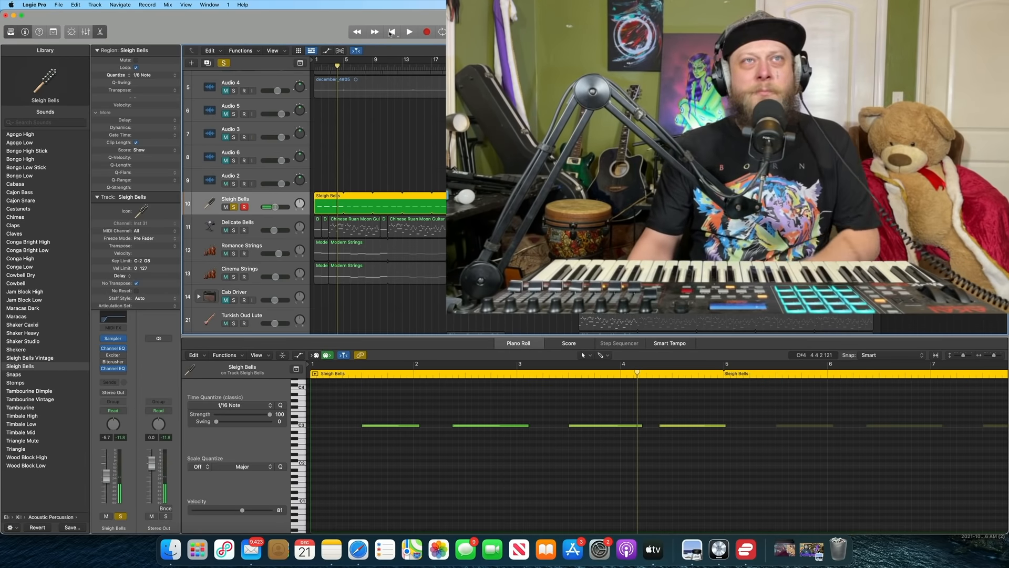
pyautogui.click(391, 33)
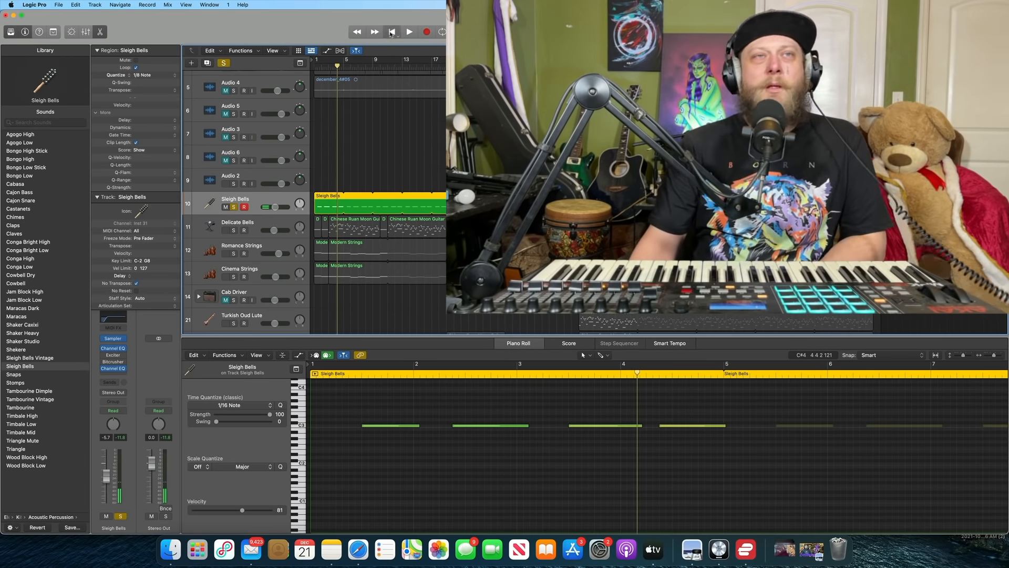
# Step: Add Delicate Bells to the soloed Sleigh Bells and play both tracks together from the start
pyautogui.click(234, 231)
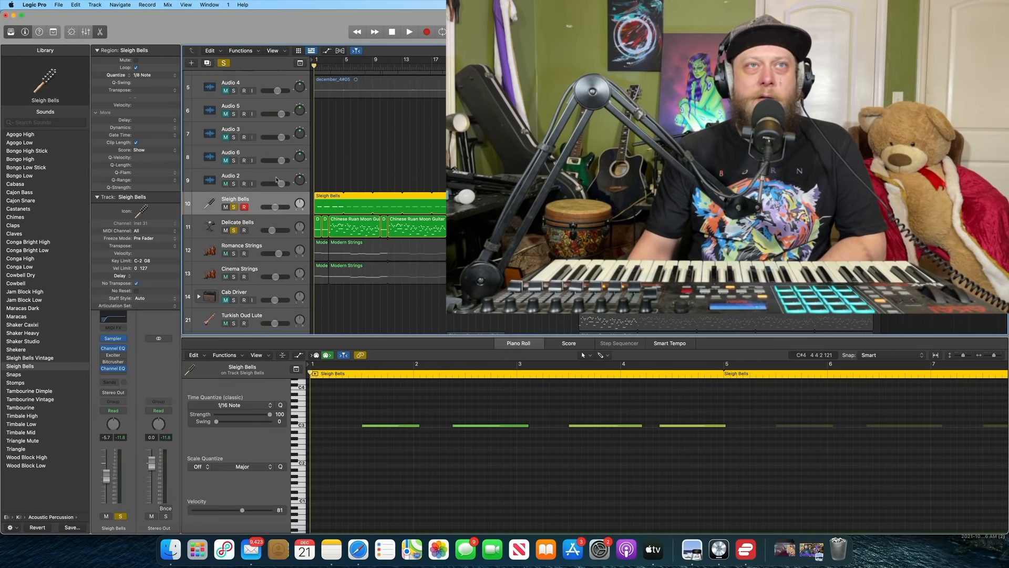
pyautogui.click(413, 32)
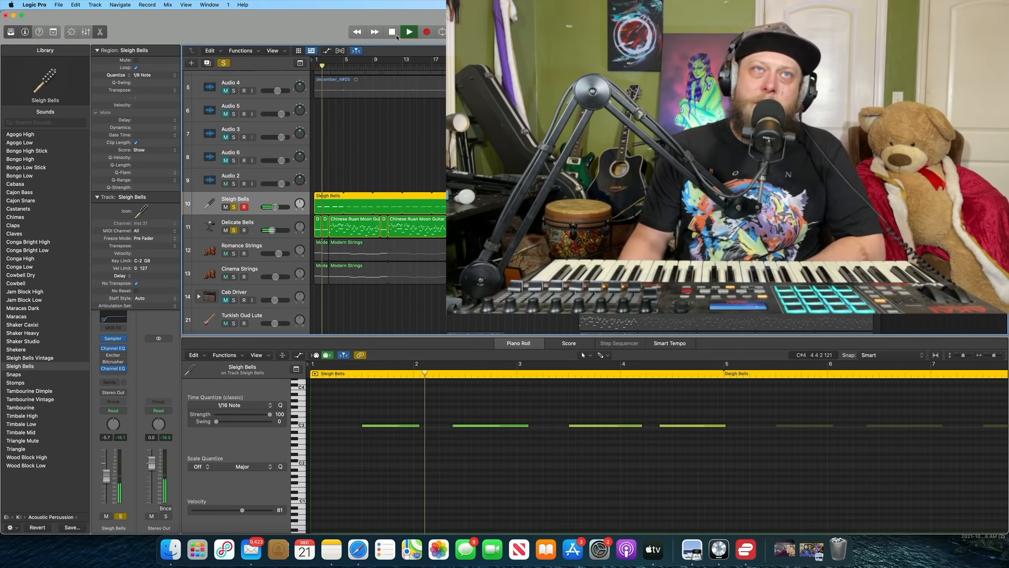
pyautogui.click(395, 32)
pyautogui.click(395, 34)
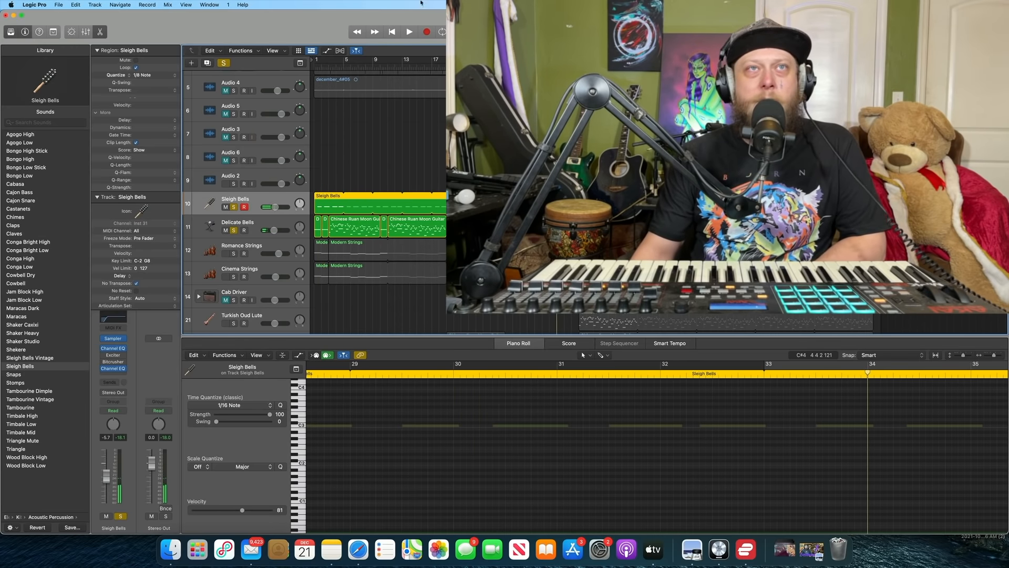
# Step: Play the soloed Sleigh Bells, Delicate Bells, Romance Strings and Cinema Strings tracks together from the project start
pyautogui.click(392, 32)
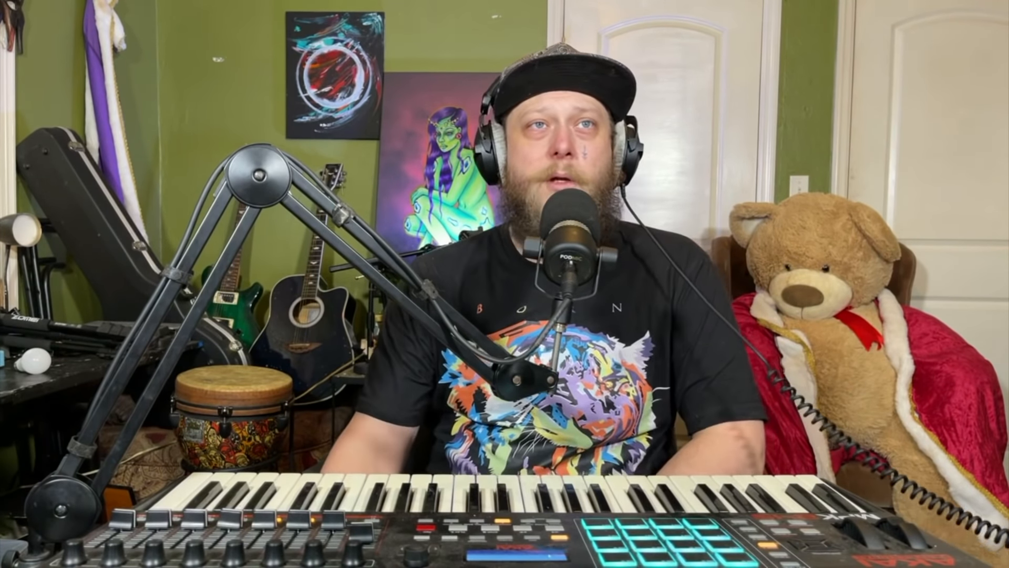
pyautogui.click(409, 33)
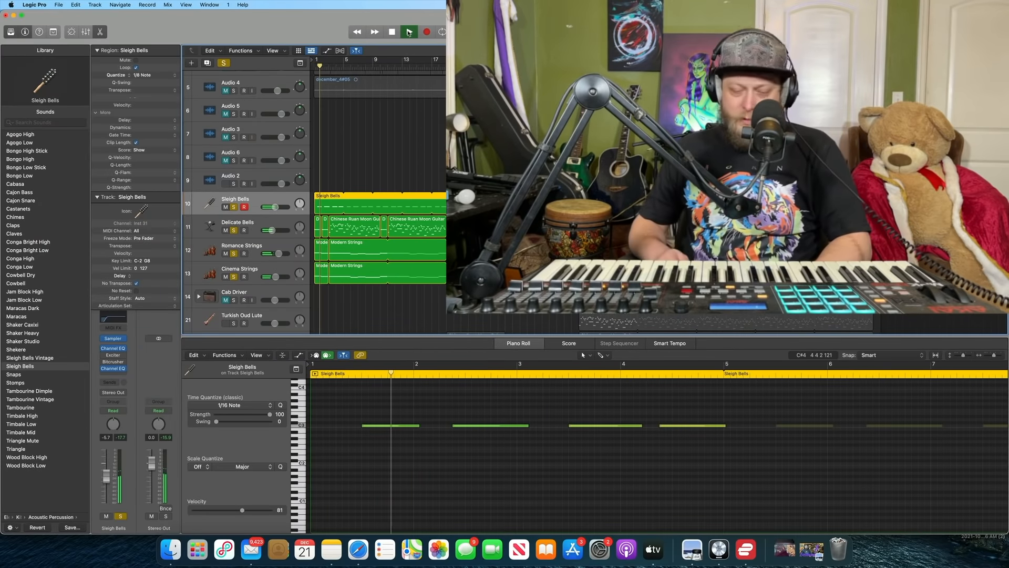
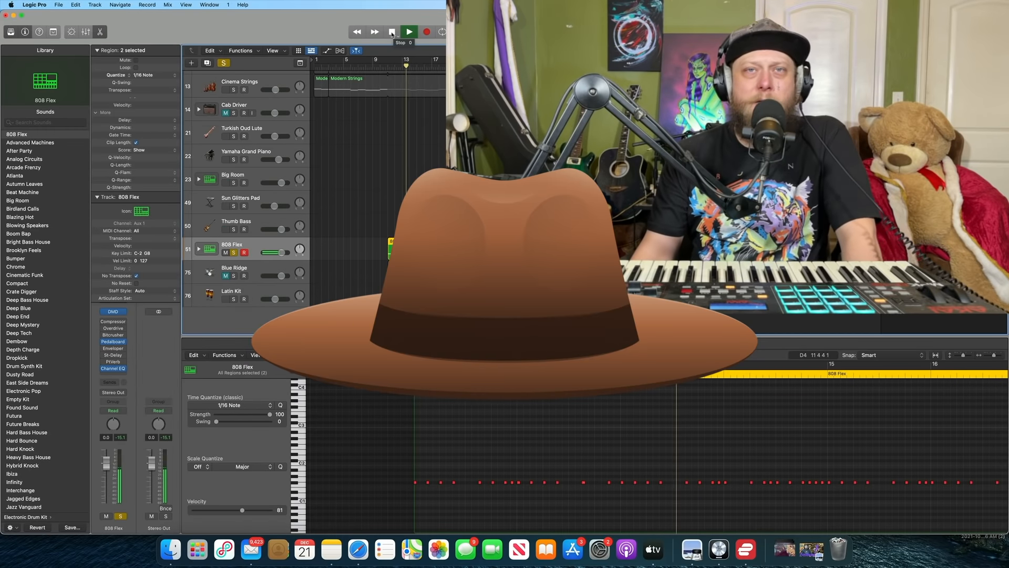
# Step: Stop the soloed 808 Flex playback and move the playhead to the start of its first region at bar 11
pyautogui.click(392, 32)
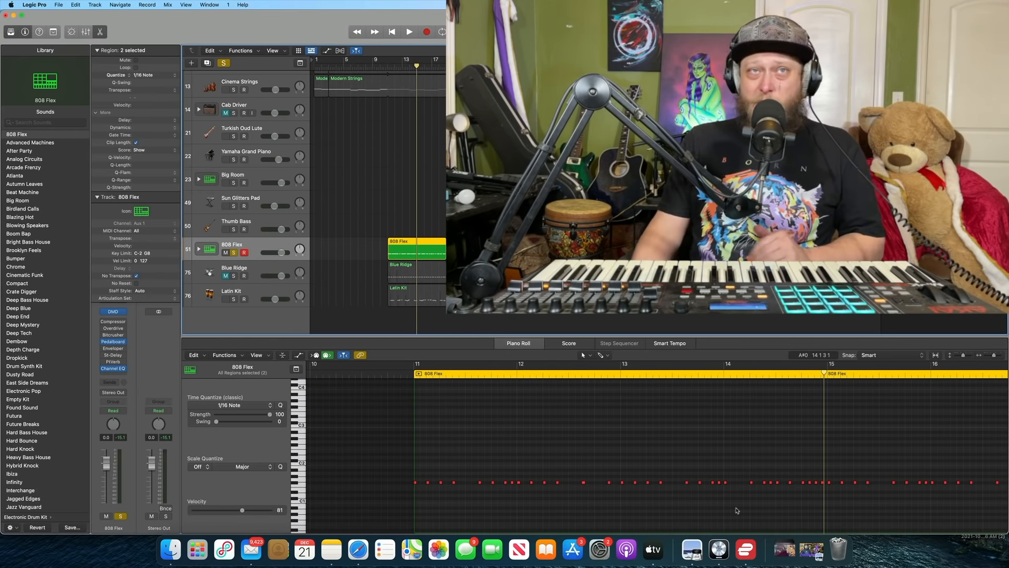
pyautogui.click(727, 493)
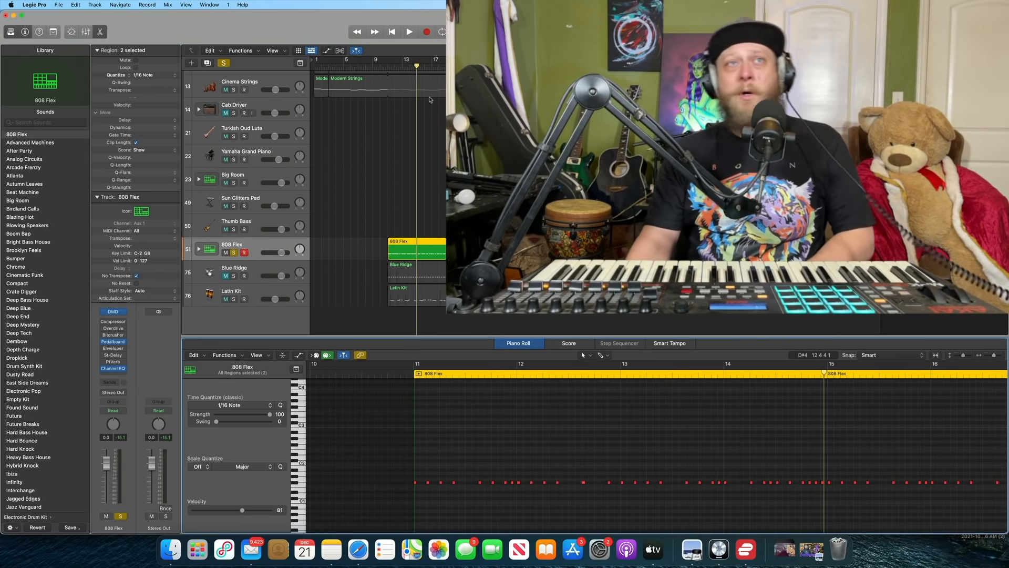
pyautogui.click(385, 67)
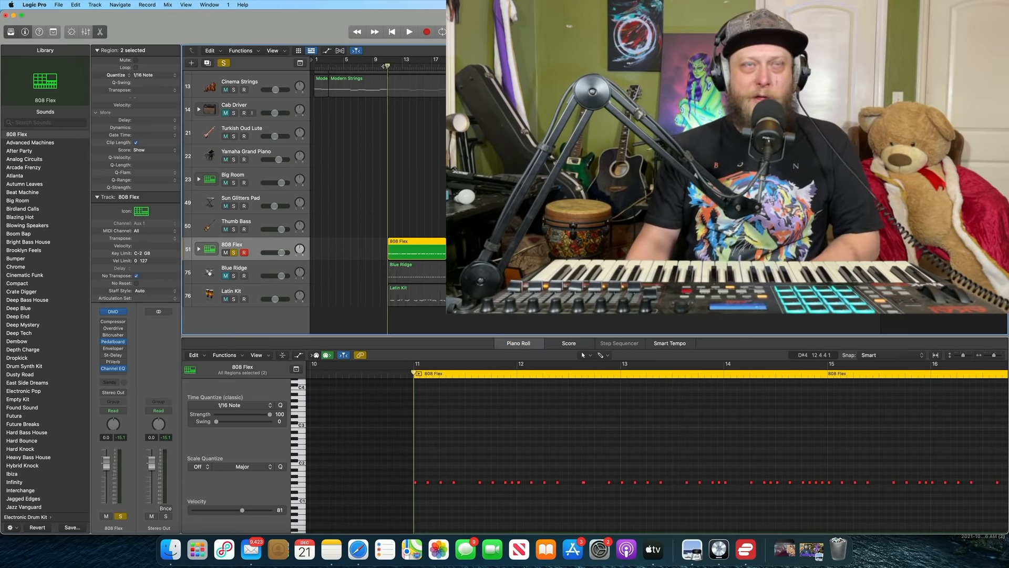
# Step: Replace the 808 Flex solo with a Latin Kit solo, play the track from bar 11, and stop playback
pyautogui.click(234, 253)
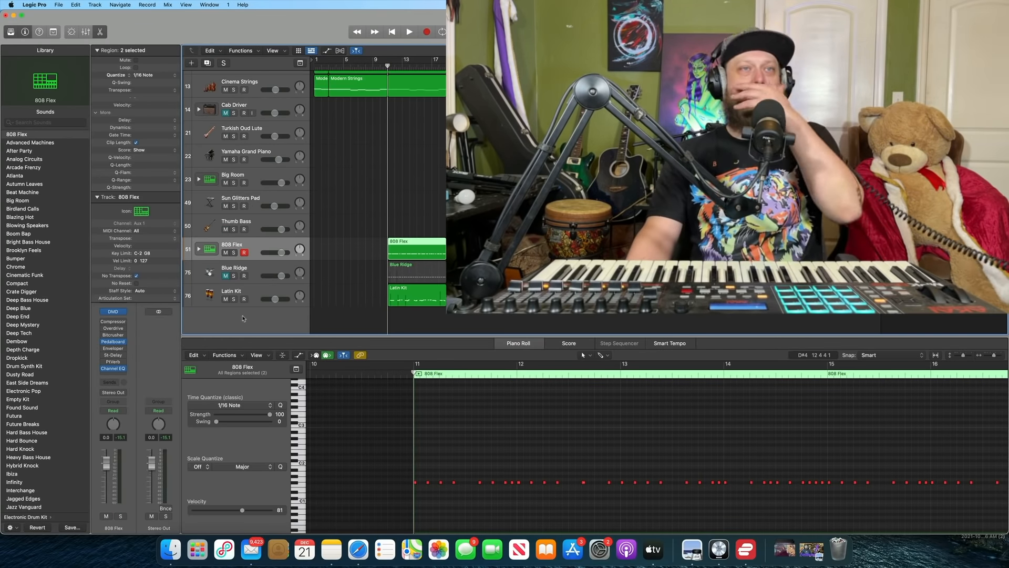
pyautogui.click(251, 292)
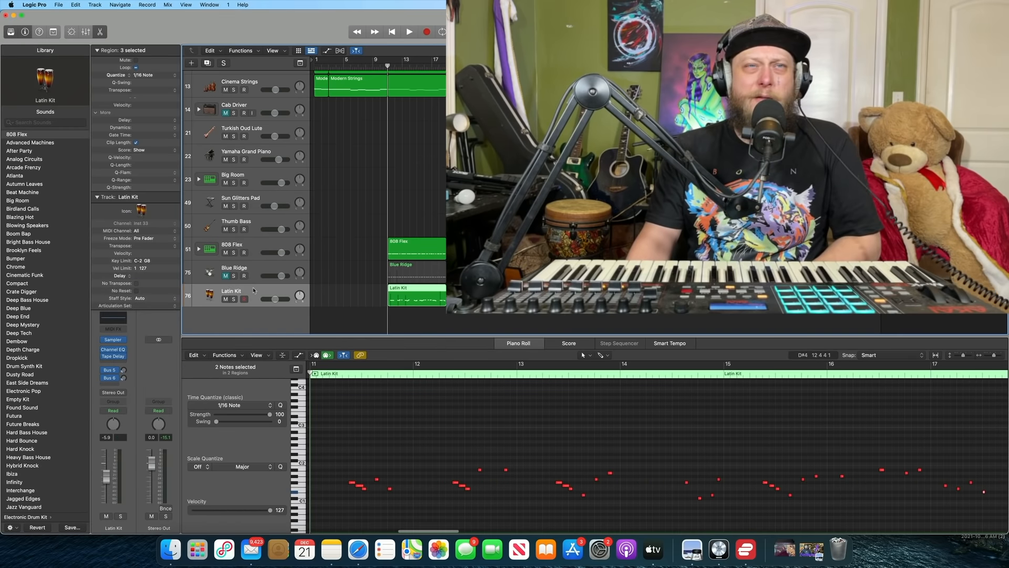
pyautogui.click(233, 299)
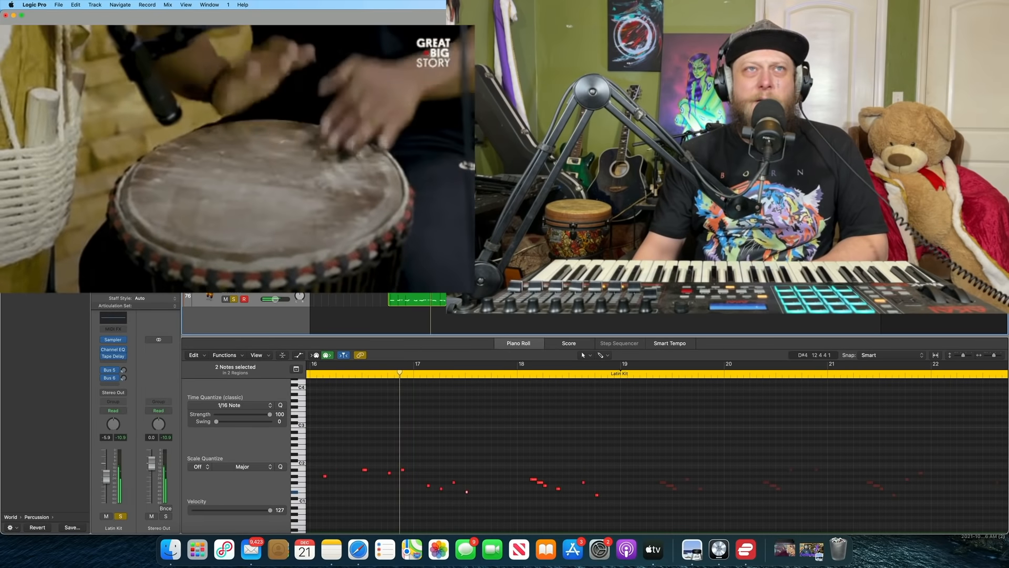
pyautogui.click(393, 33)
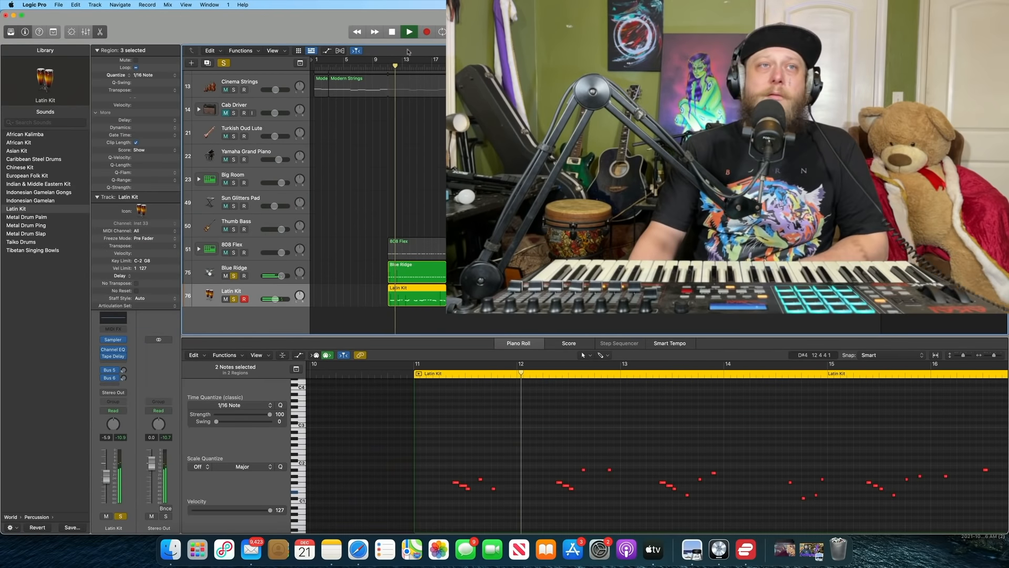
# Step: During playback, swap the Blue Ridge solo for 808 Flex alongside the soloed Latin Kit, and stop after hearing both
pyautogui.click(234, 276)
pyautogui.click(233, 253)
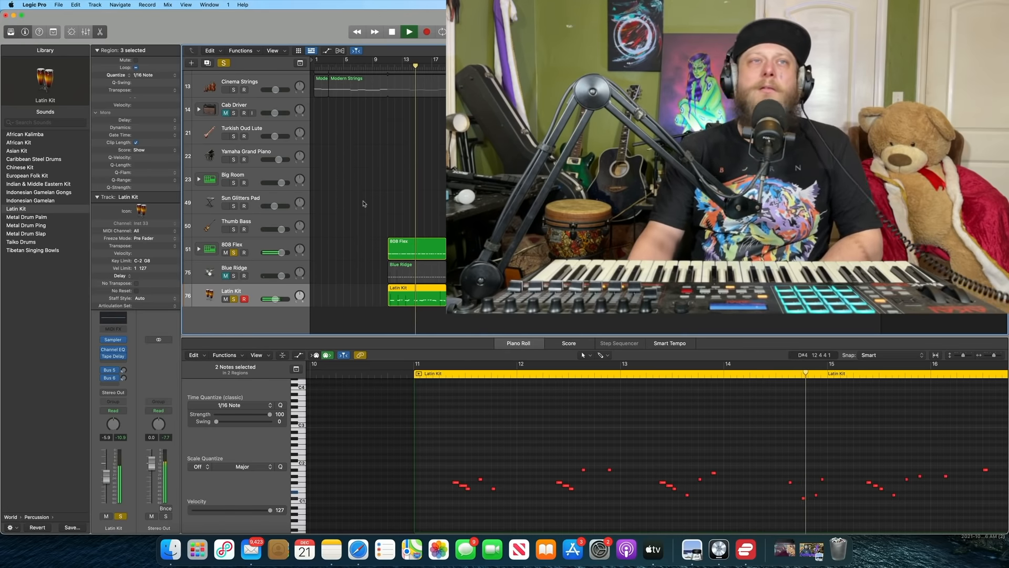
pyautogui.click(392, 33)
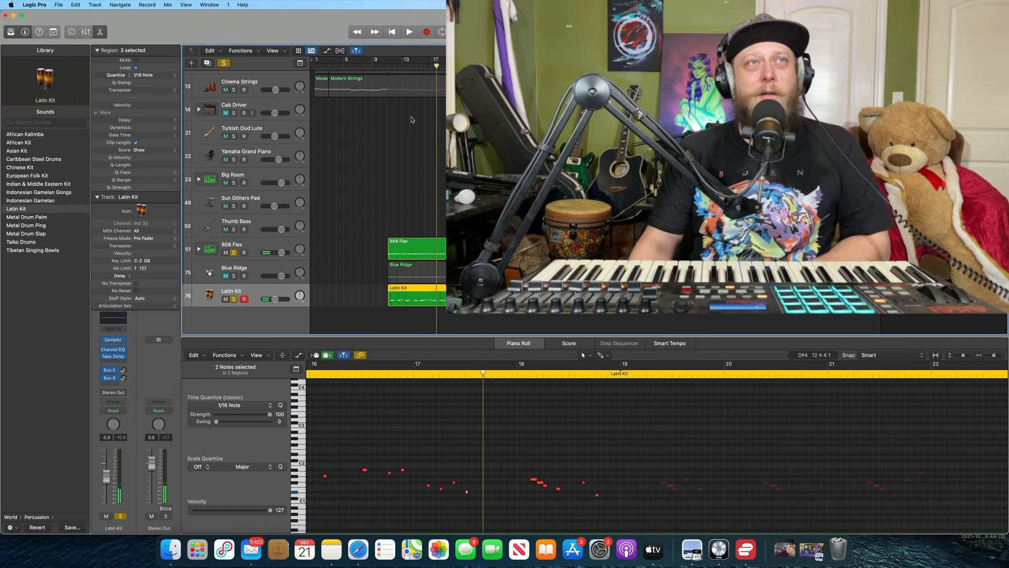
# Step: Look over the track list and clear all active track solos at once
pyautogui.scroll(1, 415, 210)
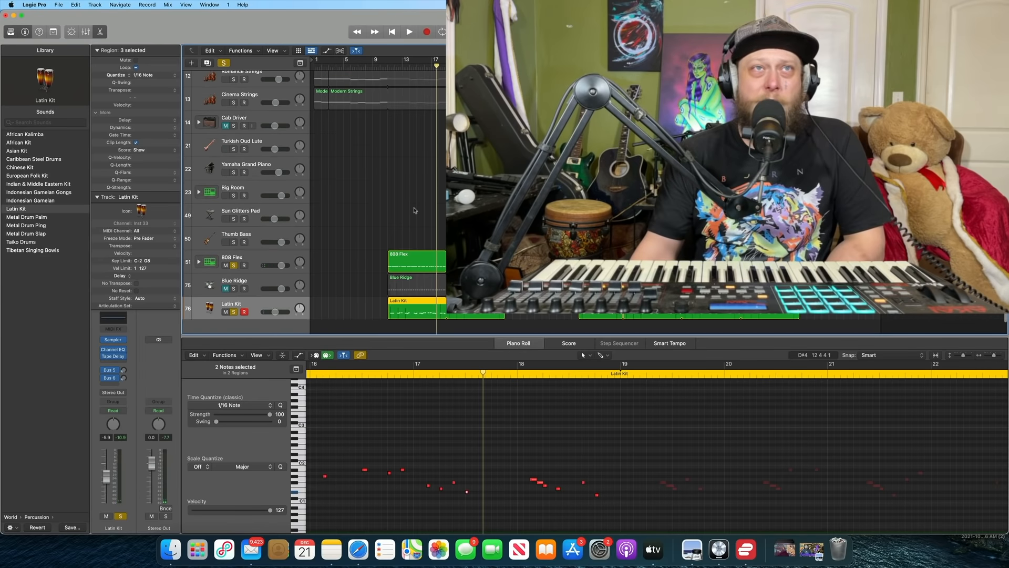
pyautogui.scroll(10, 415, 211)
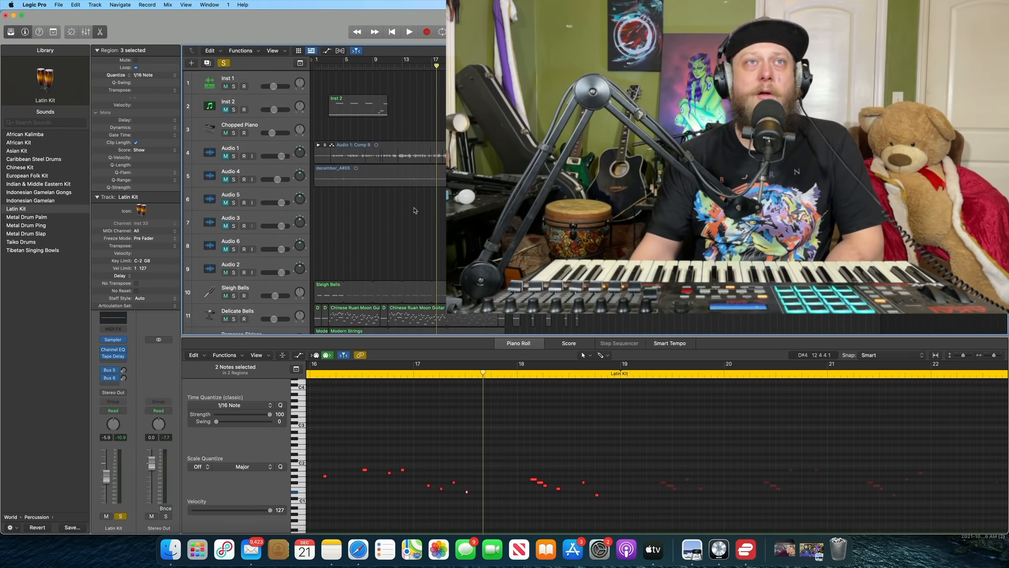
pyautogui.scroll(-14, 415, 210)
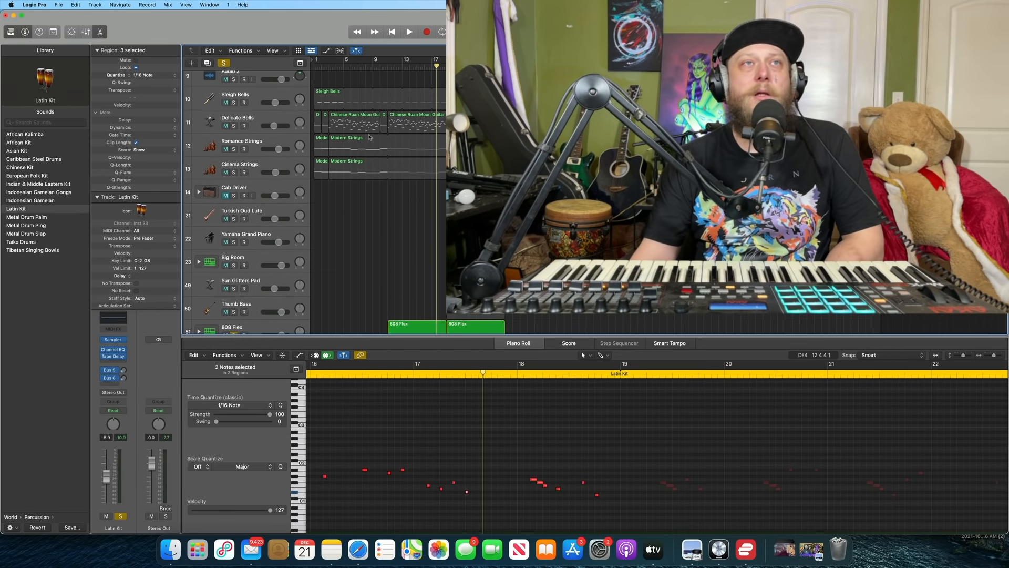
pyautogui.click(224, 63)
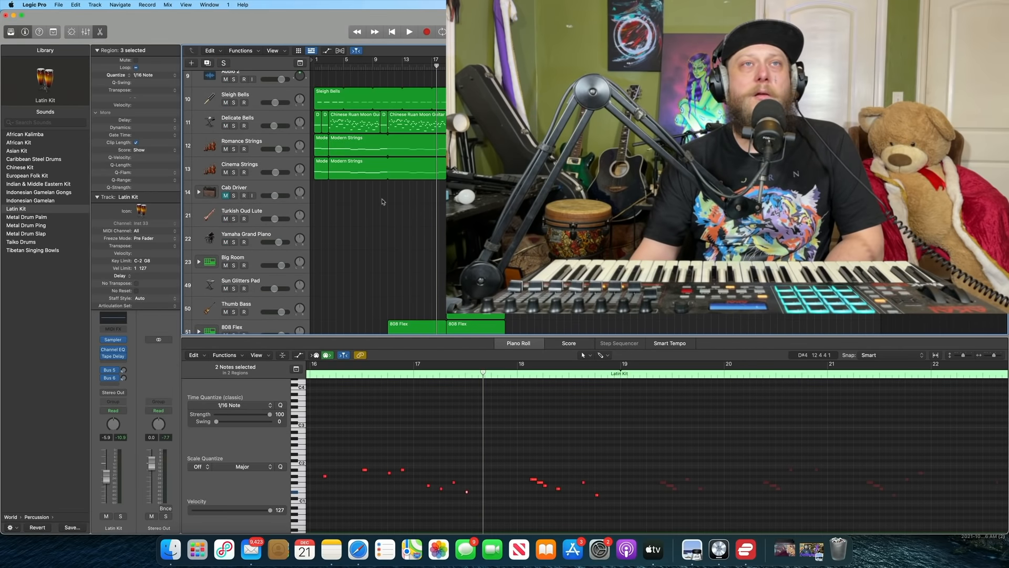
# Step: Move the playhead to bar 19 and select the Inst 1 track to show its notes in the Piano Roll
pyautogui.scroll(8, 382, 201)
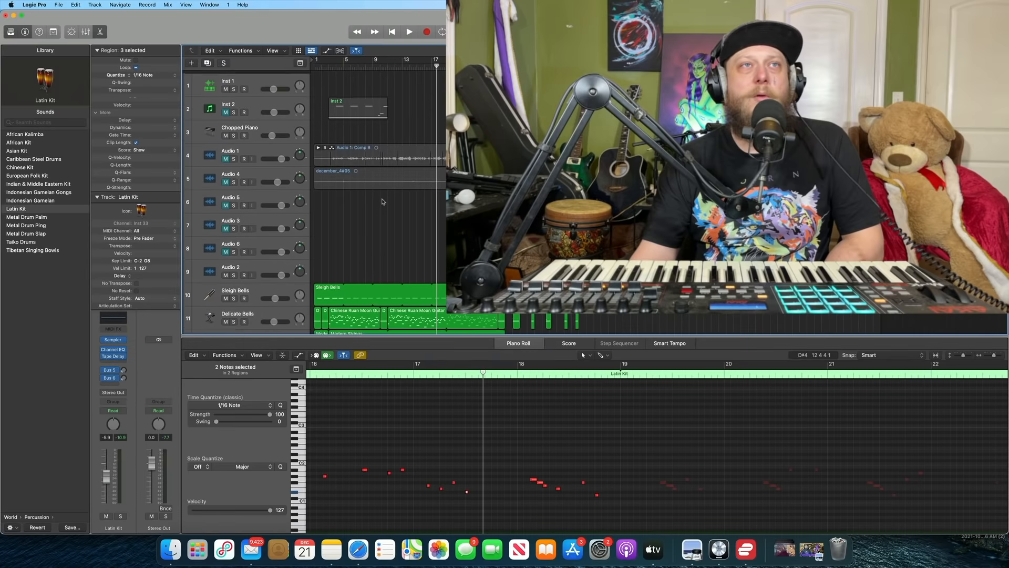
pyautogui.click(444, 67)
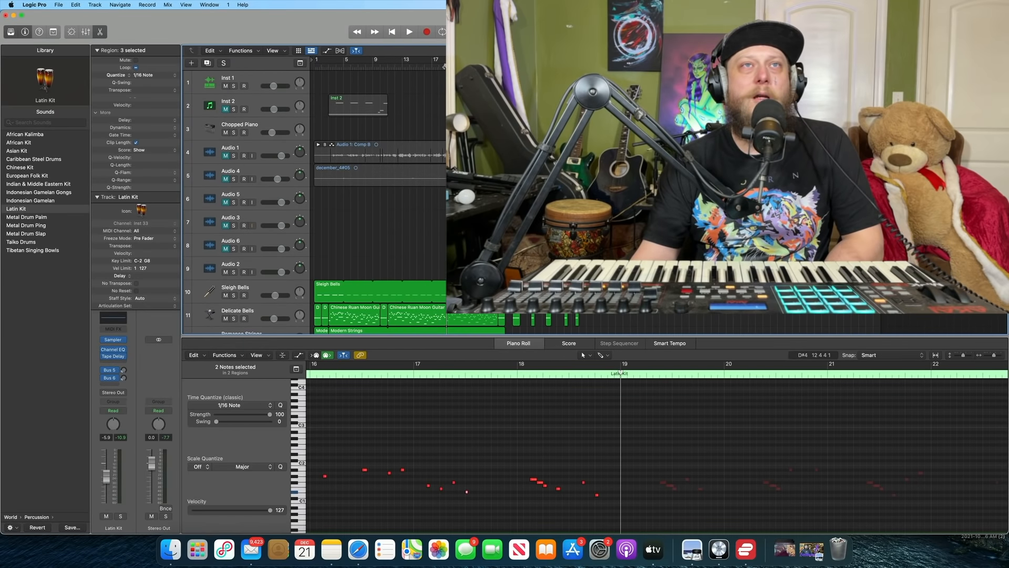
pyautogui.click(253, 79)
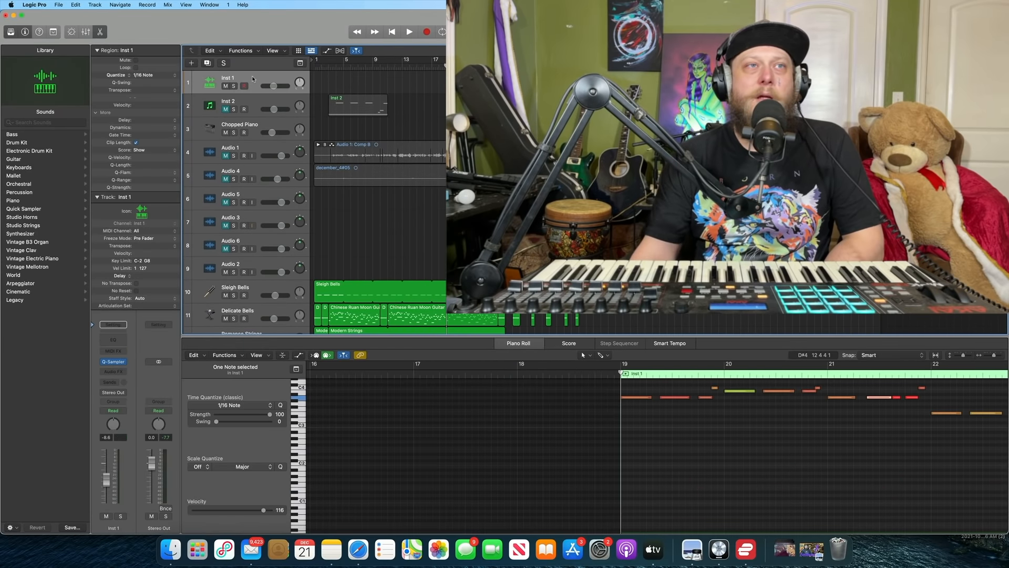
# Step: Solo the Yamaha Grand Piano track, bring its notes into view, play it from bar 19, and stop playback
pyautogui.scroll(-10, 443, 246)
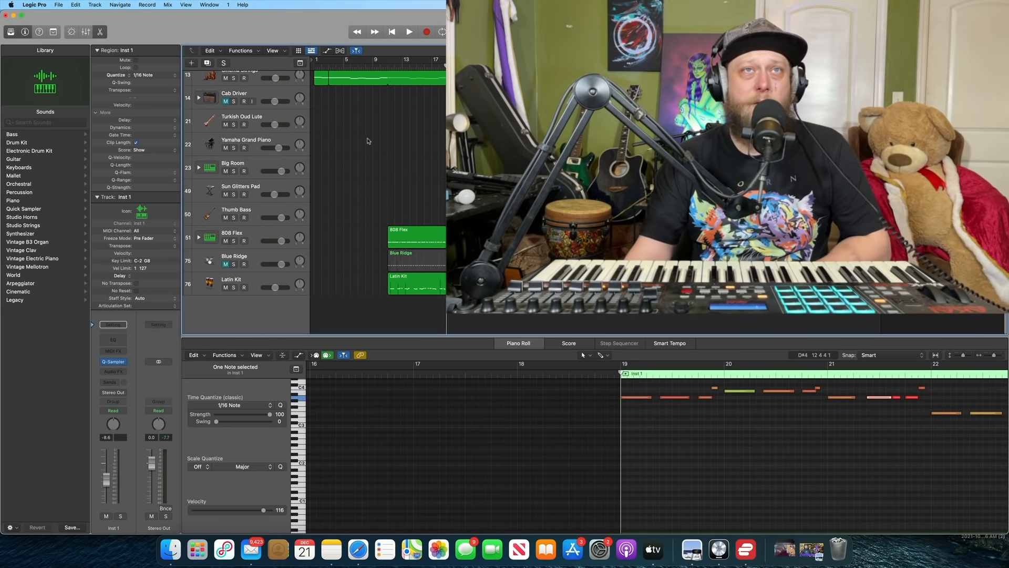
pyautogui.click(266, 143)
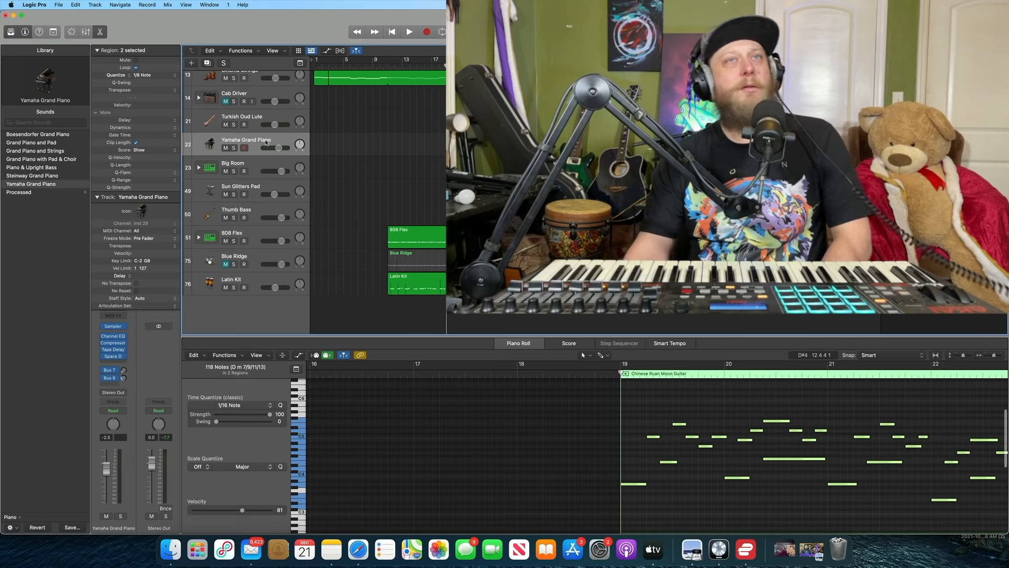
pyautogui.click(234, 148)
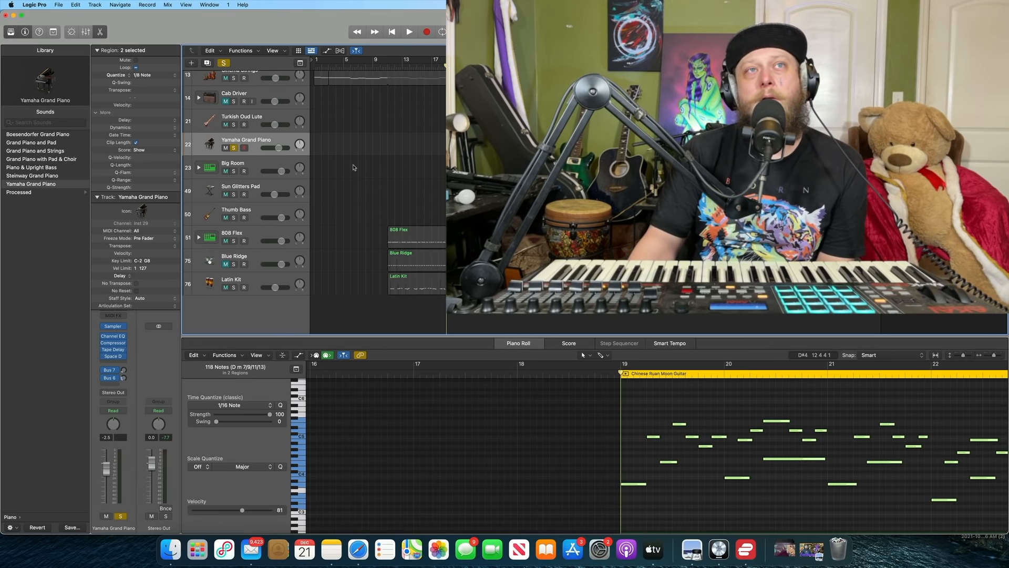
pyautogui.scroll(3, 354, 167)
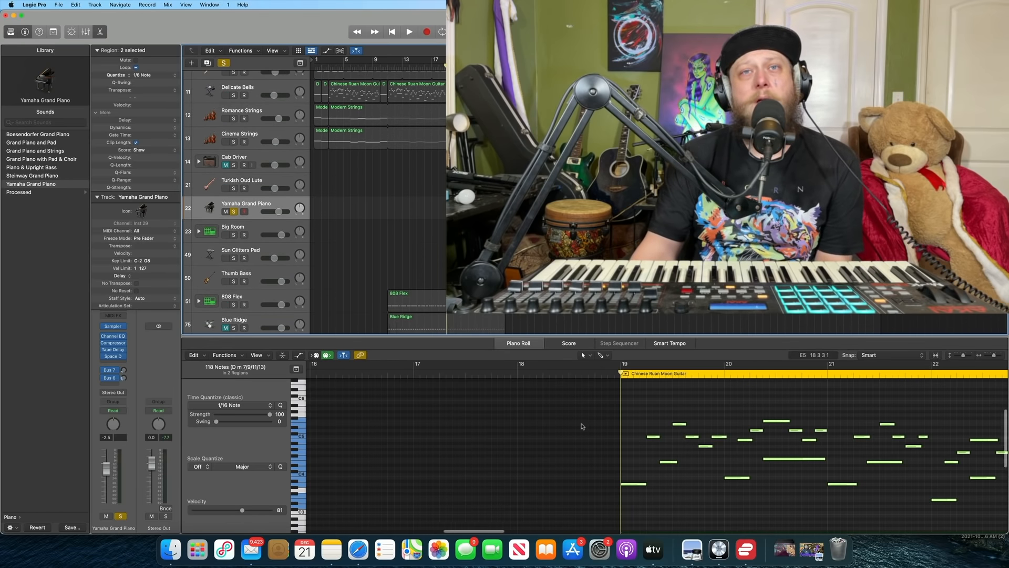
pyautogui.hscroll(10, 583, 425)
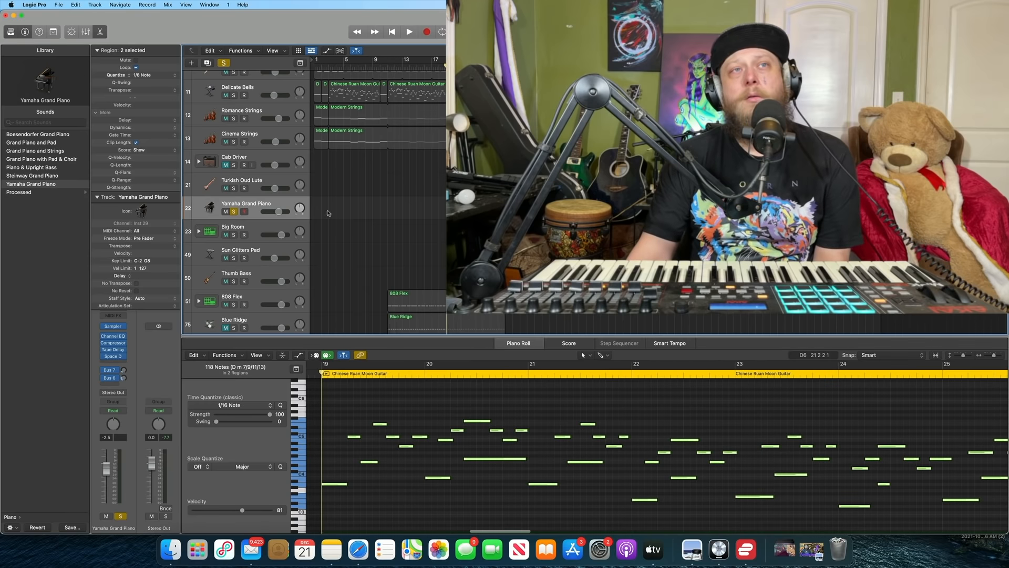
pyautogui.click(409, 32)
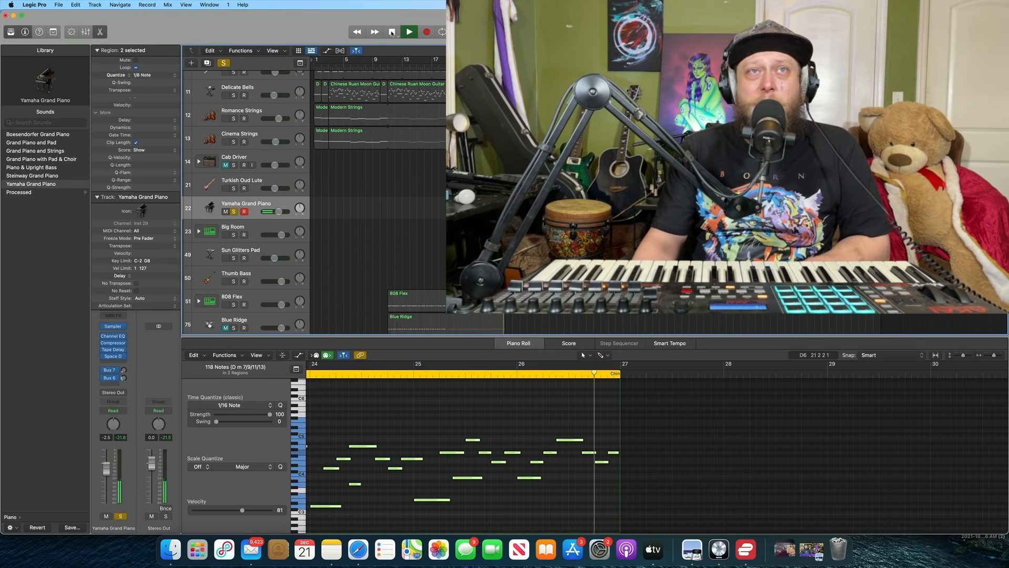
pyautogui.click(391, 32)
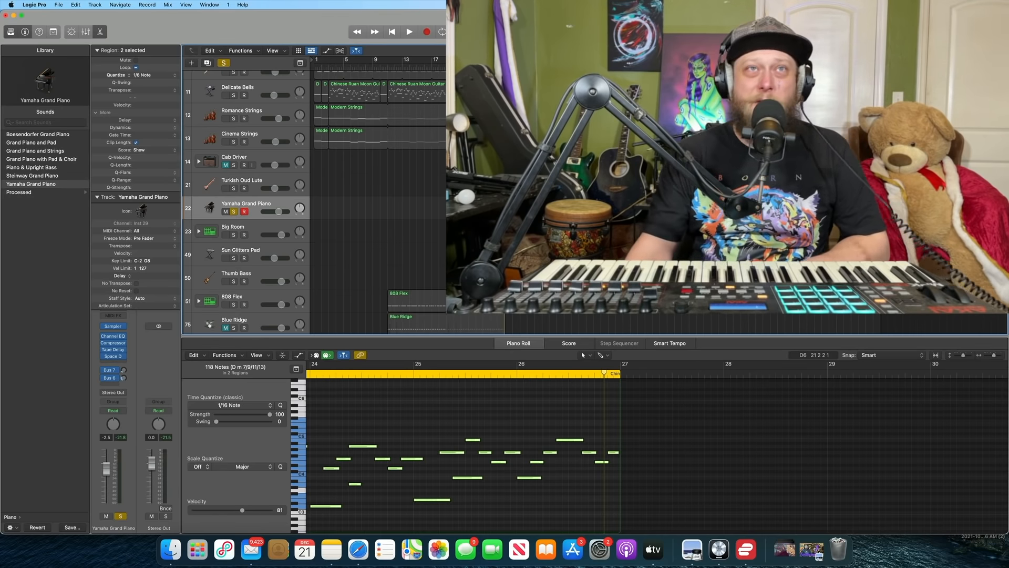
# Step: Select the Sun Glitters Pad track, clear the Yamaha Grand Piano solo, and examine the pad's chords in the Piano Roll
pyautogui.hscroll(-5, 657, 447)
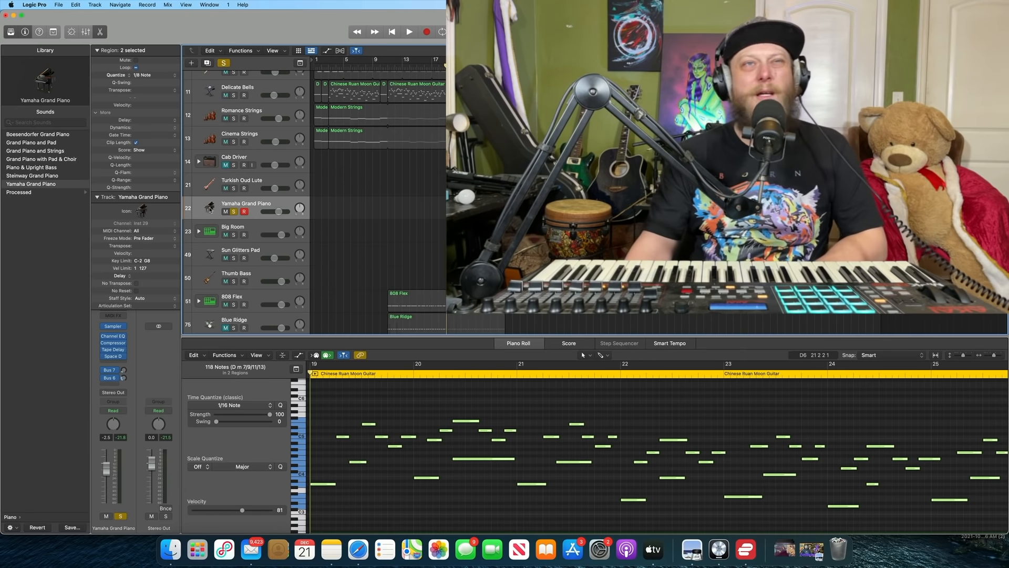
pyautogui.scroll(-2, 363, 231)
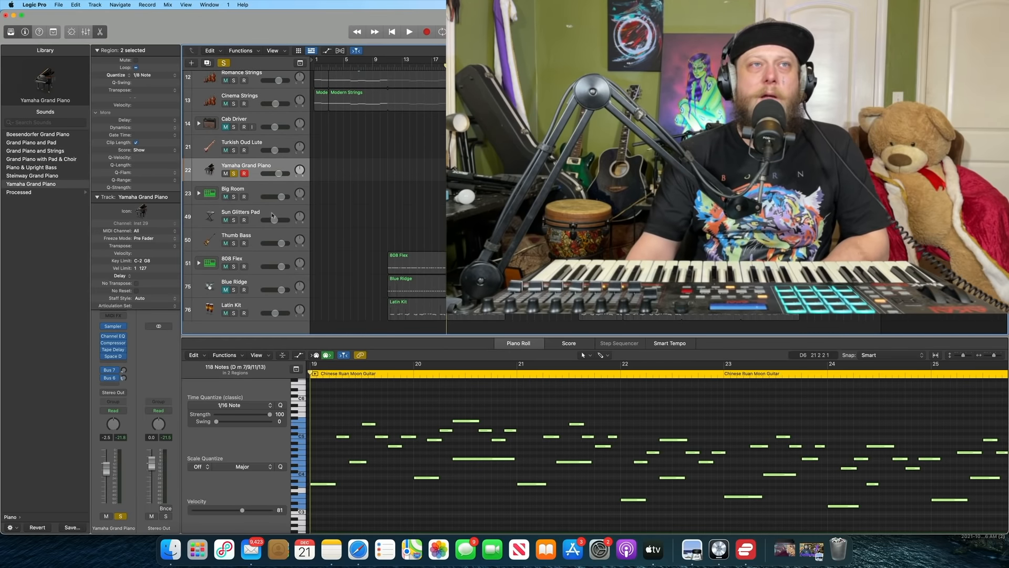
pyautogui.click(255, 213)
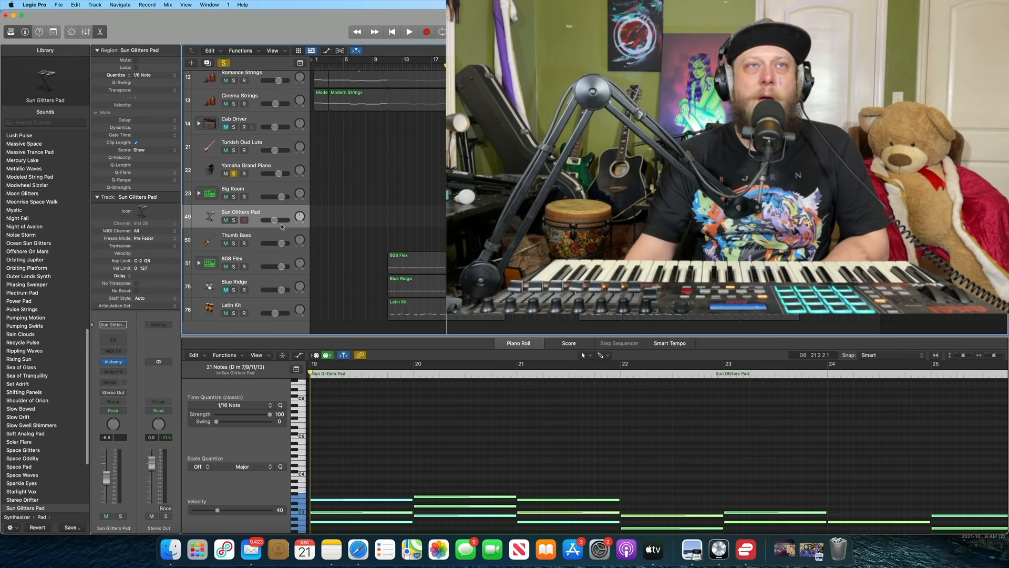
pyautogui.click(224, 63)
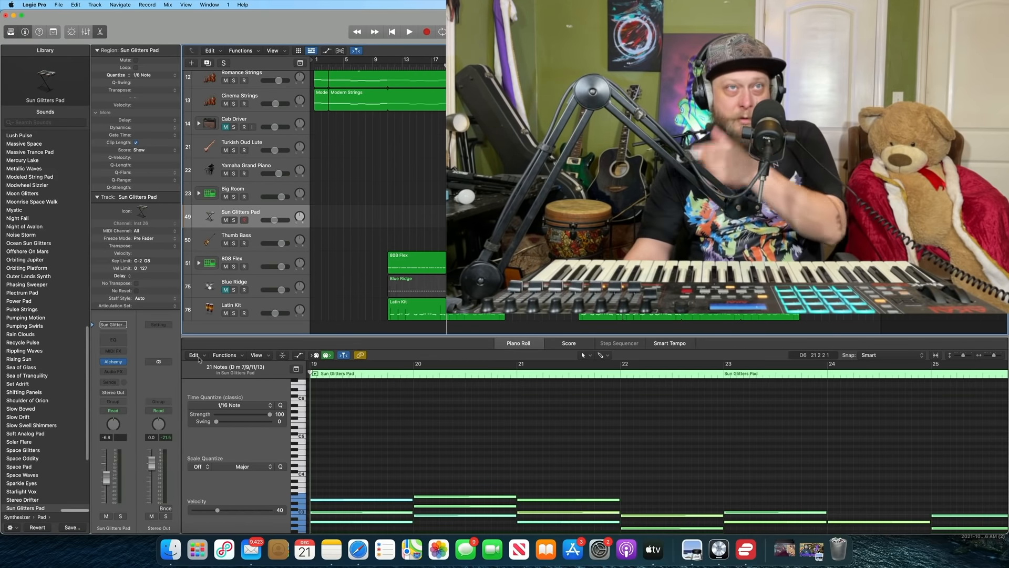
pyautogui.scroll(-5, 438, 460)
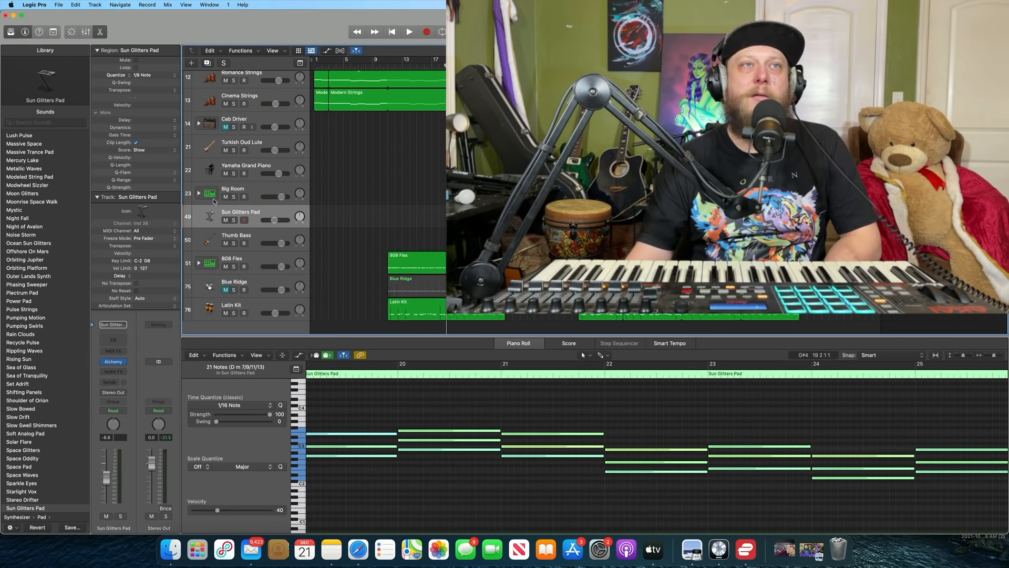
# Step: Solo Sun Glitters Pad, play it from bar 19, and return the playhead to the region's start
pyautogui.click(234, 220)
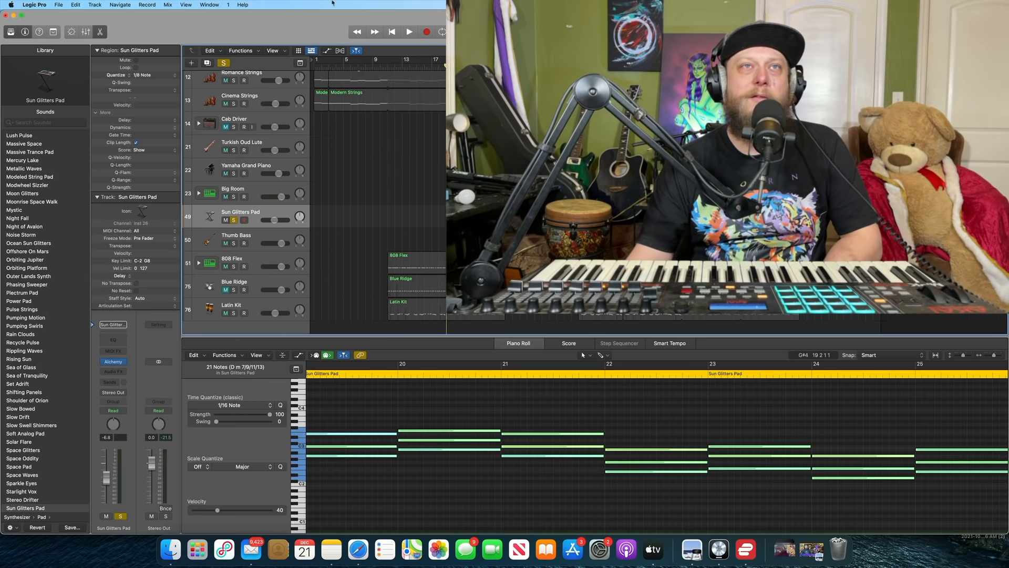
pyautogui.click(409, 32)
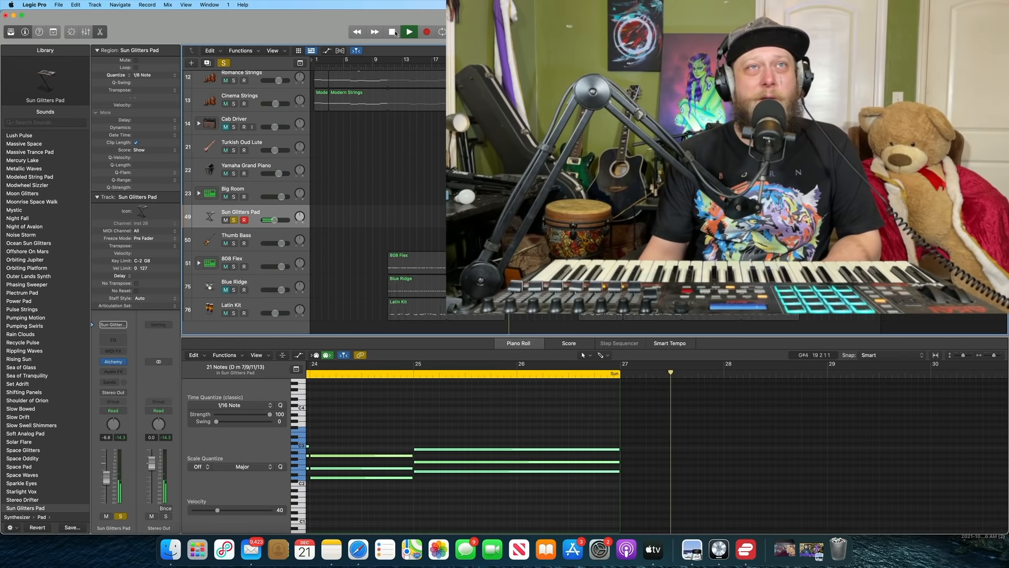
pyautogui.click(394, 33)
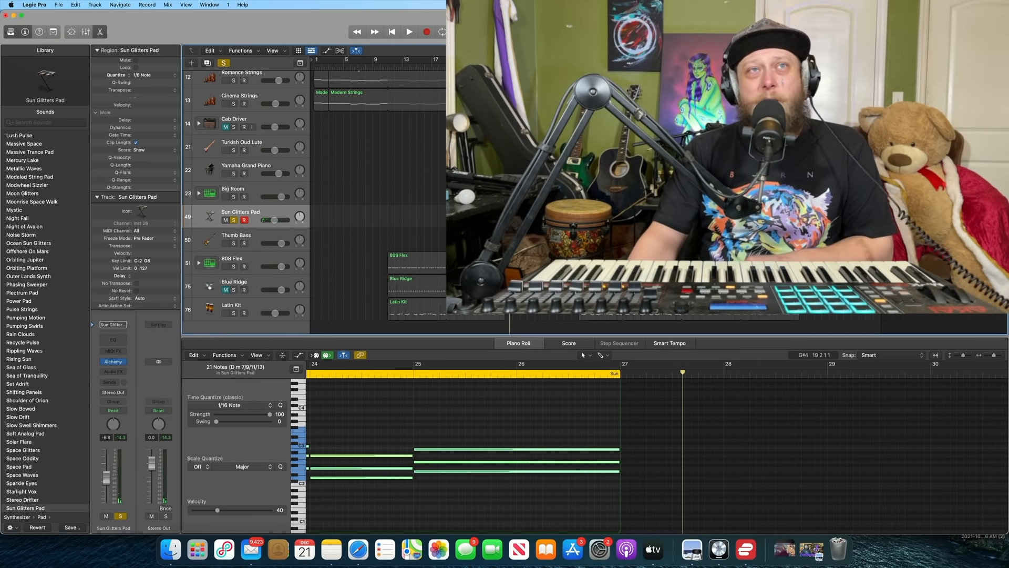
pyautogui.click(394, 33)
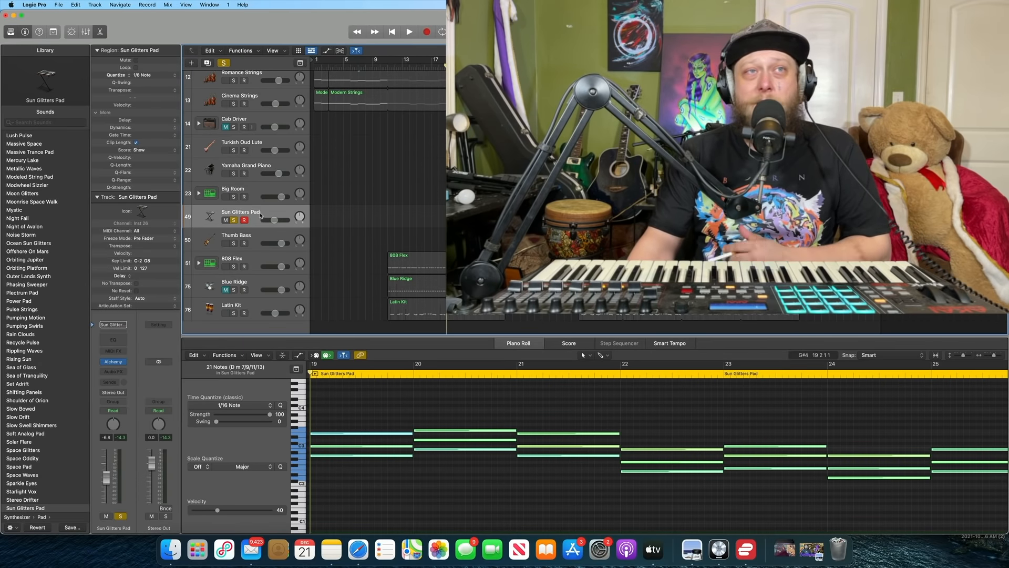
# Step: Replace the Sun Glitters Pad solo with a Thumb Bass solo and play the bass from bar 19
pyautogui.click(243, 243)
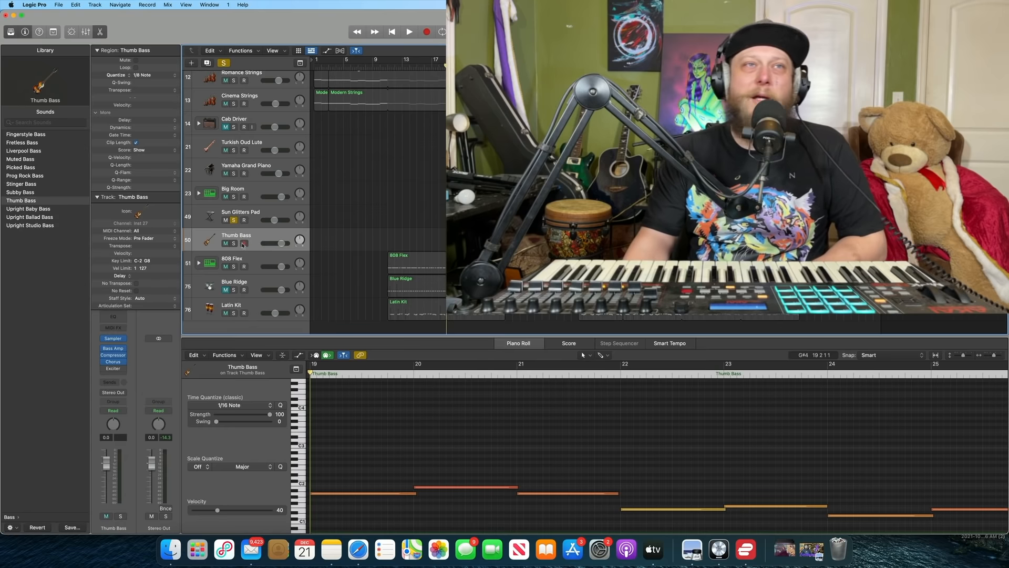
pyautogui.click(233, 220)
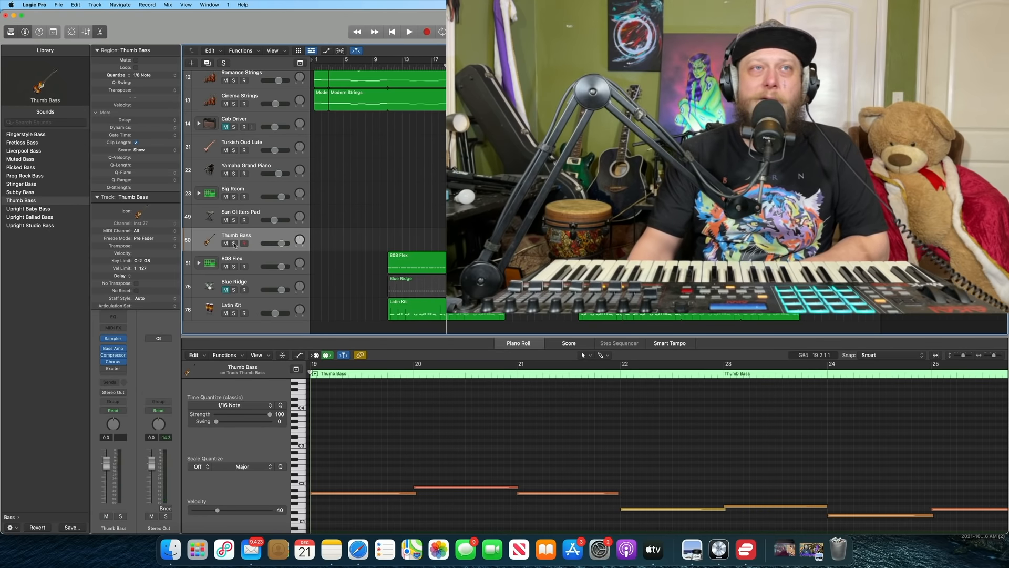
pyautogui.click(234, 243)
pyautogui.click(409, 33)
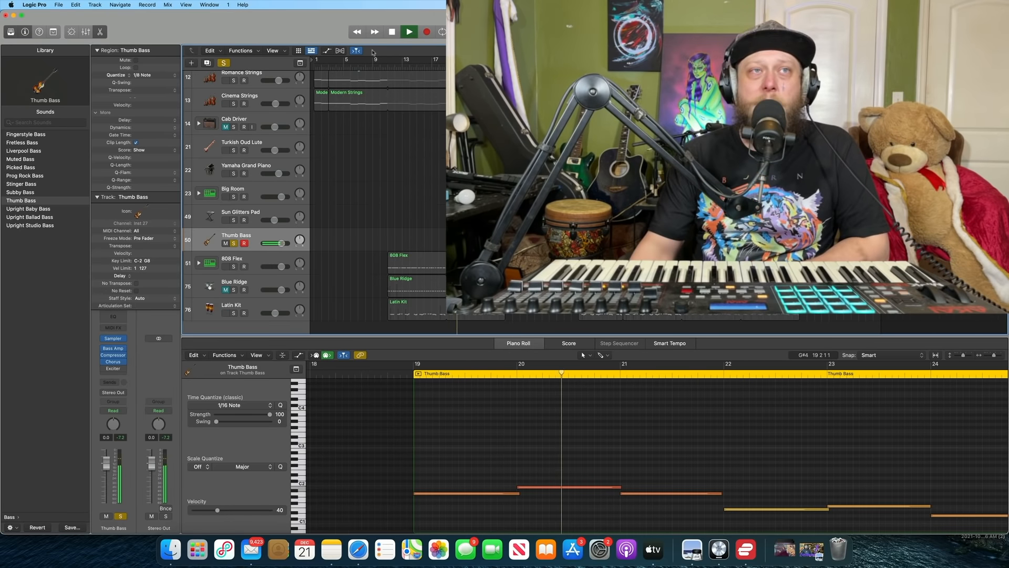
# Step: Compare Thumb Bass with the full mix by unsoloing and resoloing it during playback, and stop with the playhead back near bar 19
pyautogui.click(234, 243)
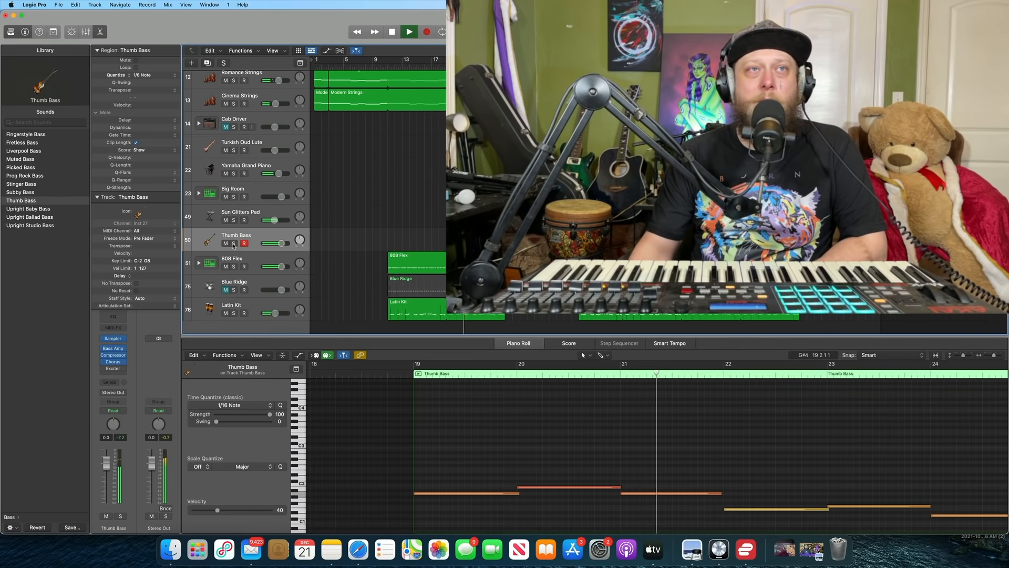
pyautogui.click(234, 244)
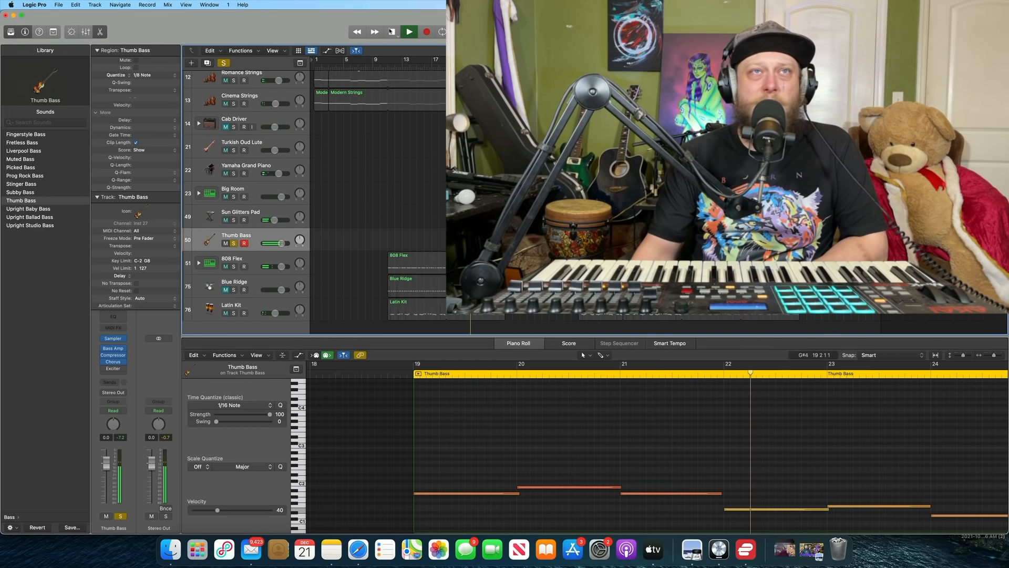
pyautogui.click(392, 32)
pyautogui.click(391, 32)
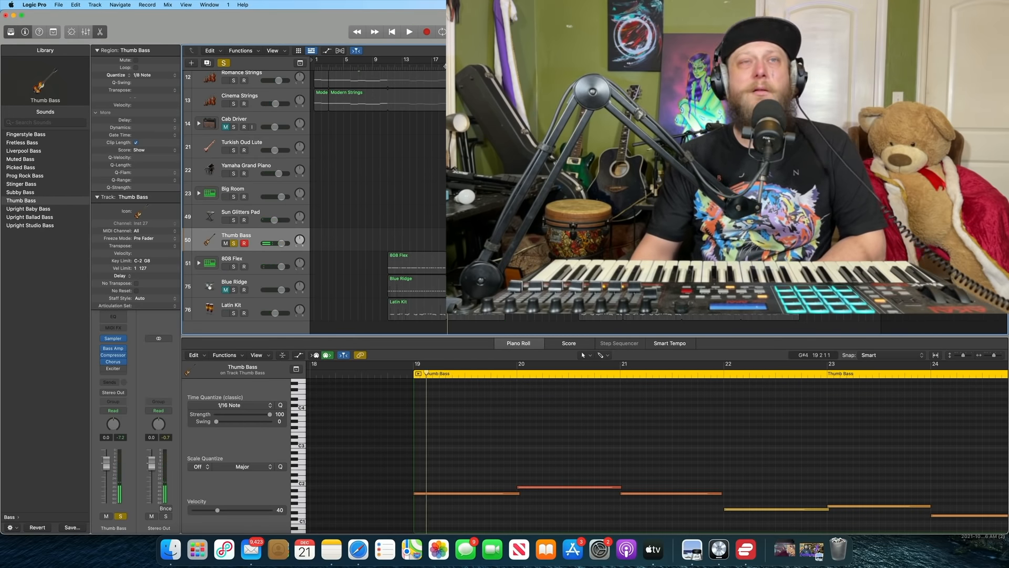
# Step: Replace the Thumb Bass solo with an Inst 1 solo and open the track's Quick Sampler to examine its 808 sample
pyautogui.scroll(10, 378, 222)
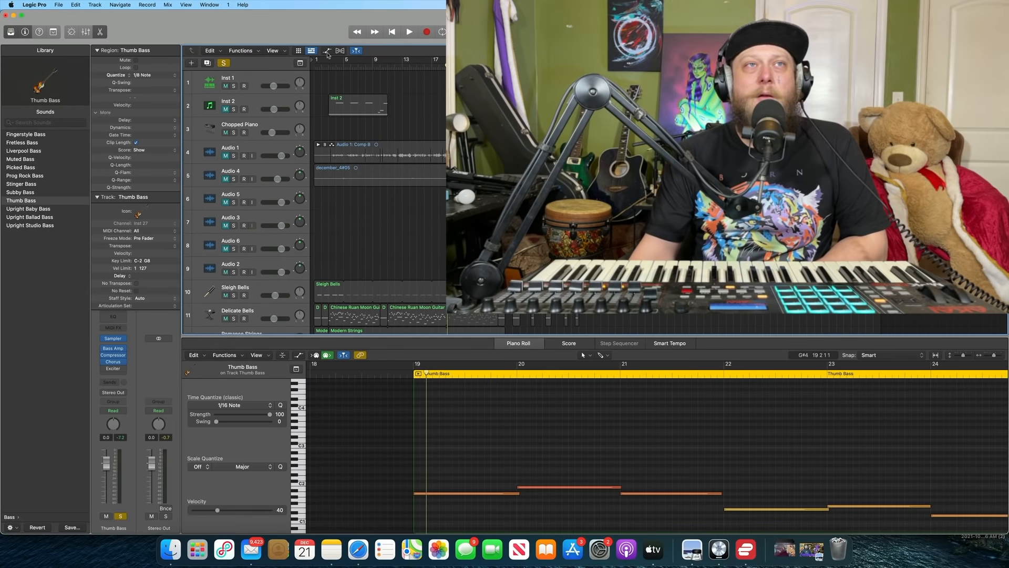
pyautogui.click(252, 80)
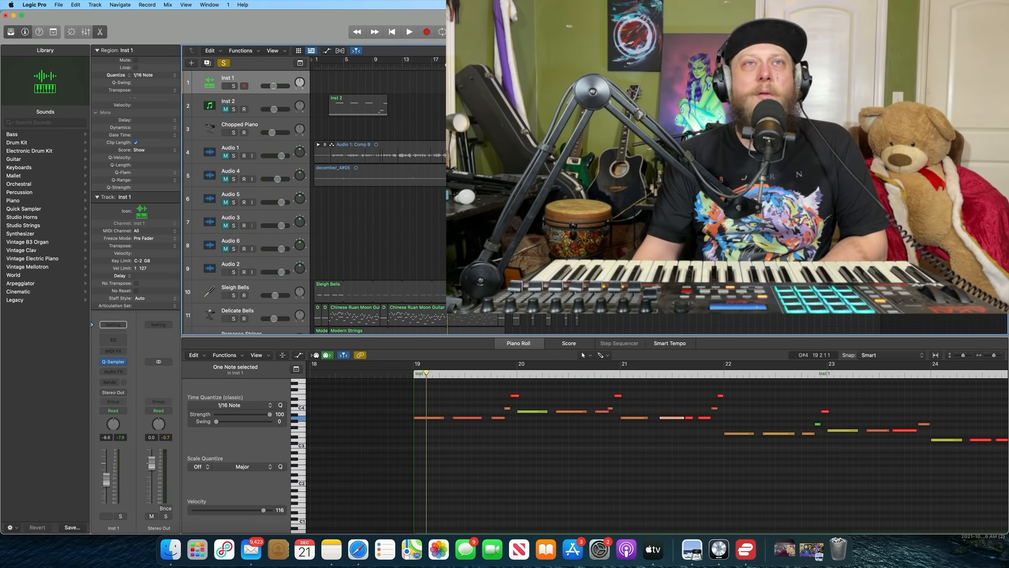
pyautogui.click(224, 63)
pyautogui.click(233, 86)
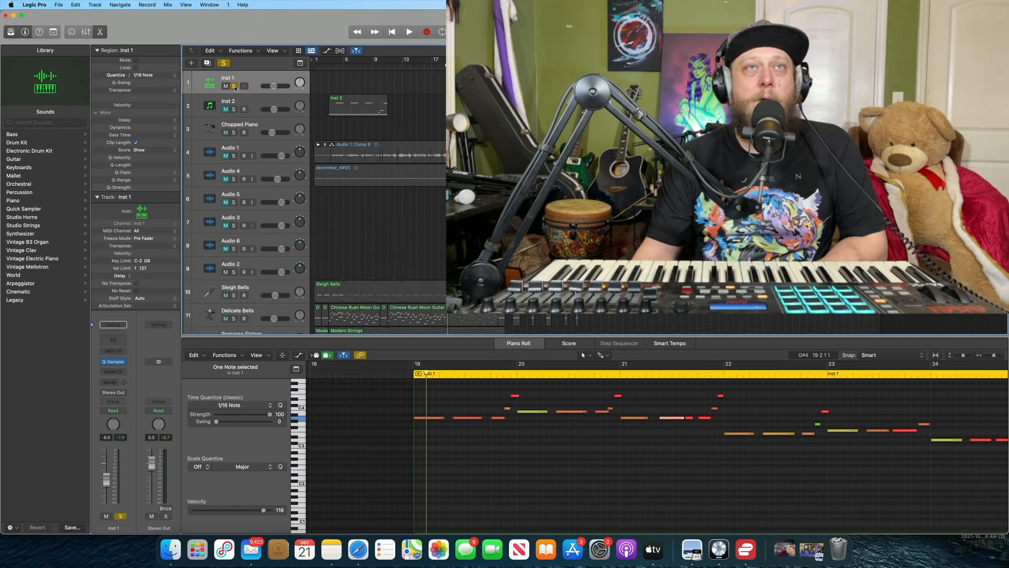
pyautogui.moveTo(113, 363)
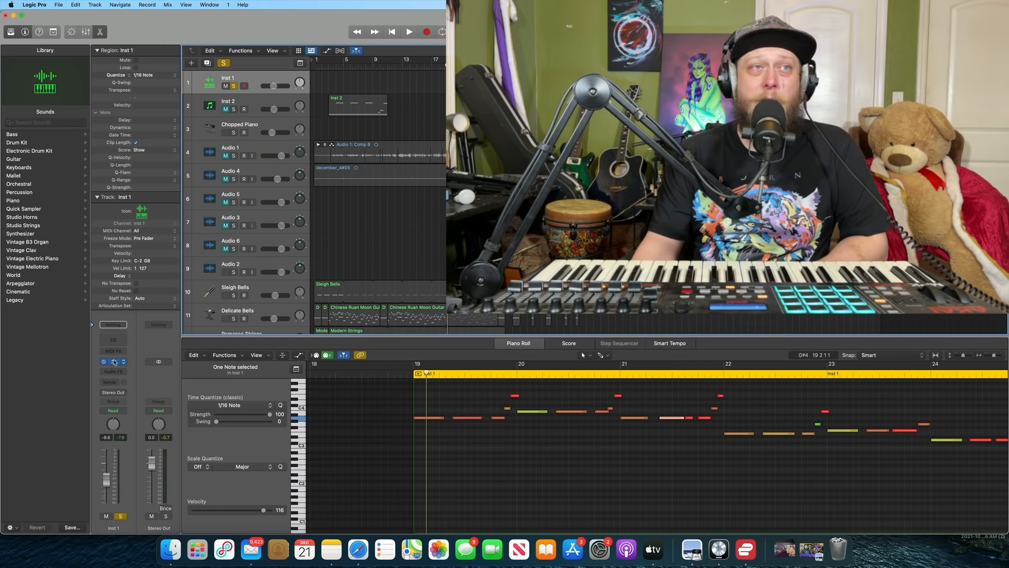
pyautogui.click(114, 362)
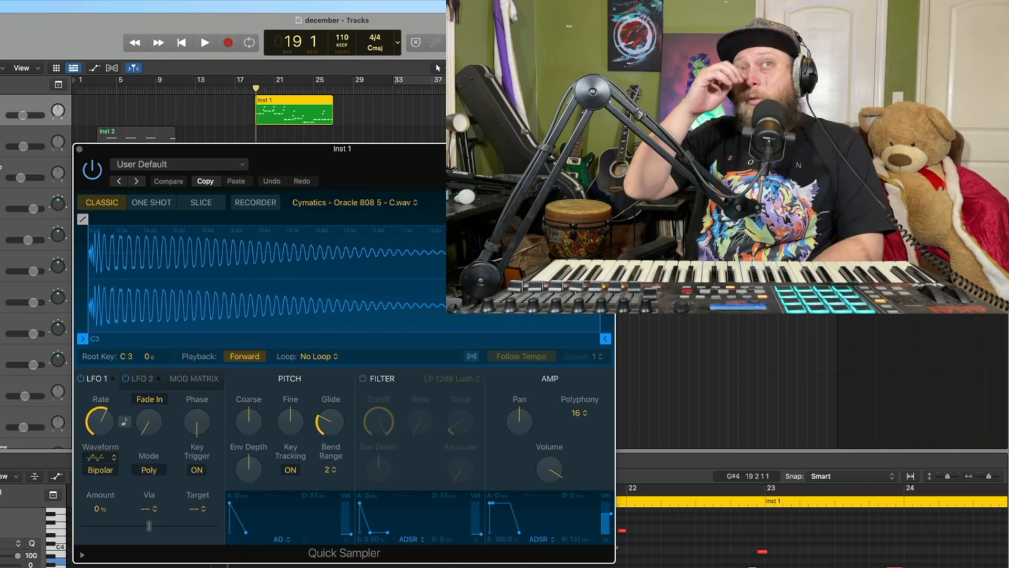
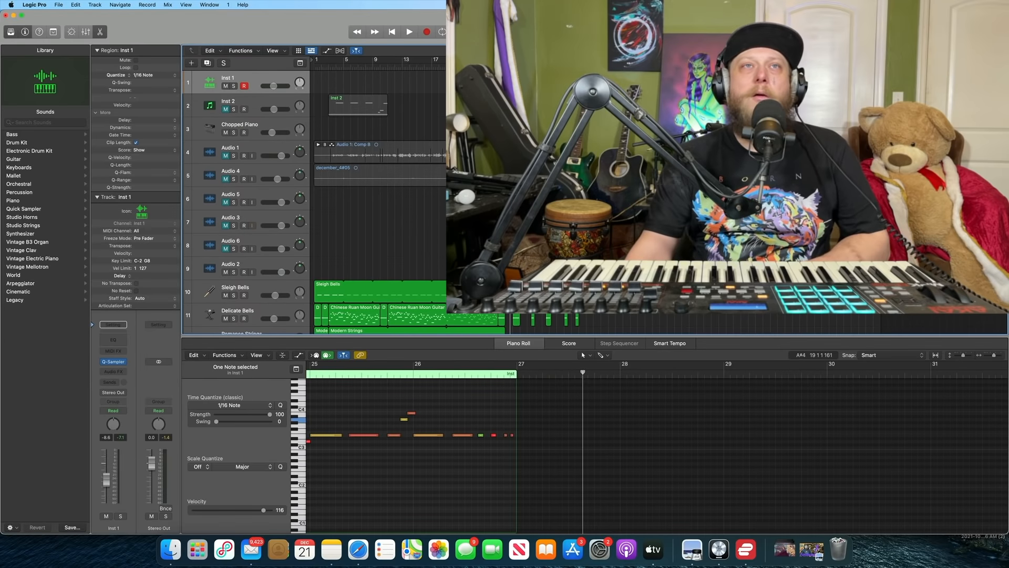
# Step: Select the Chopped Piano track and play the full mix from bar 27
pyautogui.moveTo(510, 67); pyautogui.dragTo(505, 66)
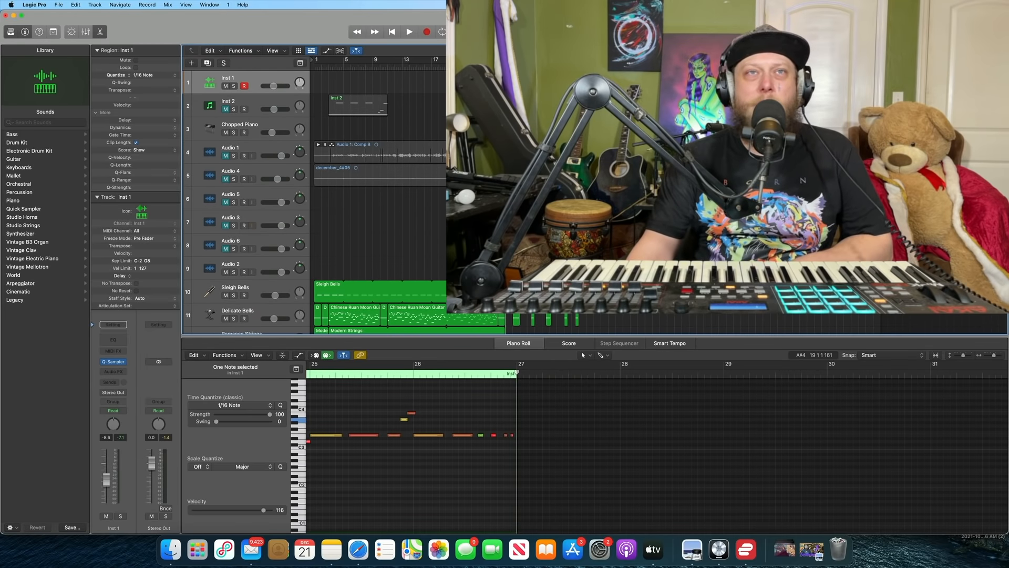
pyautogui.click(250, 128)
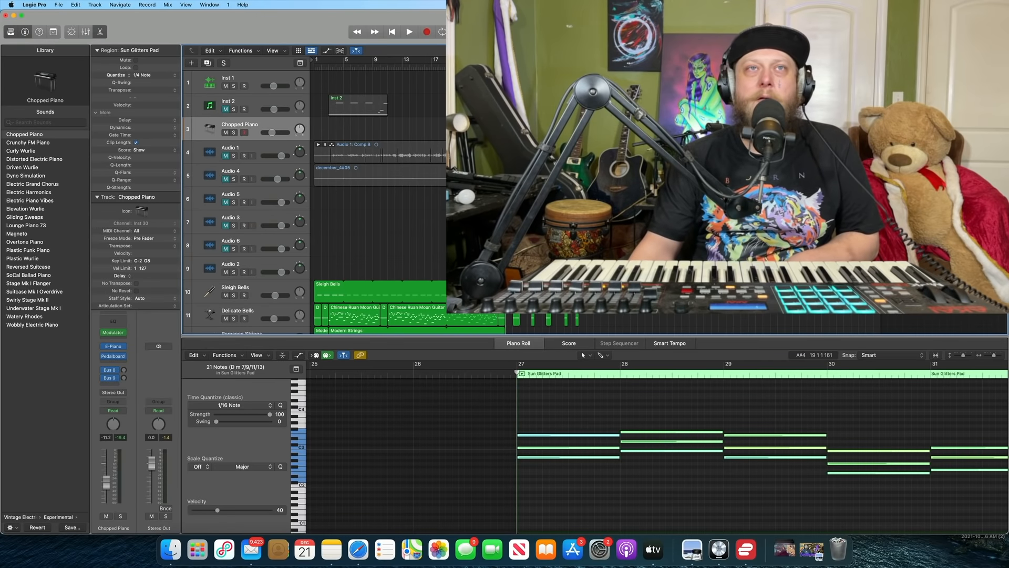
pyautogui.press('space')
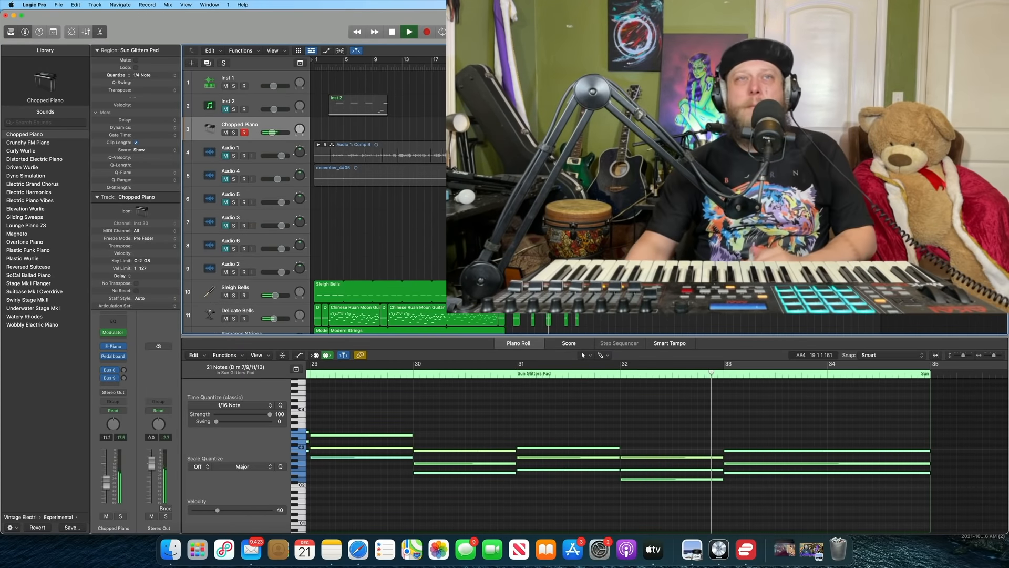
pyautogui.click(392, 31)
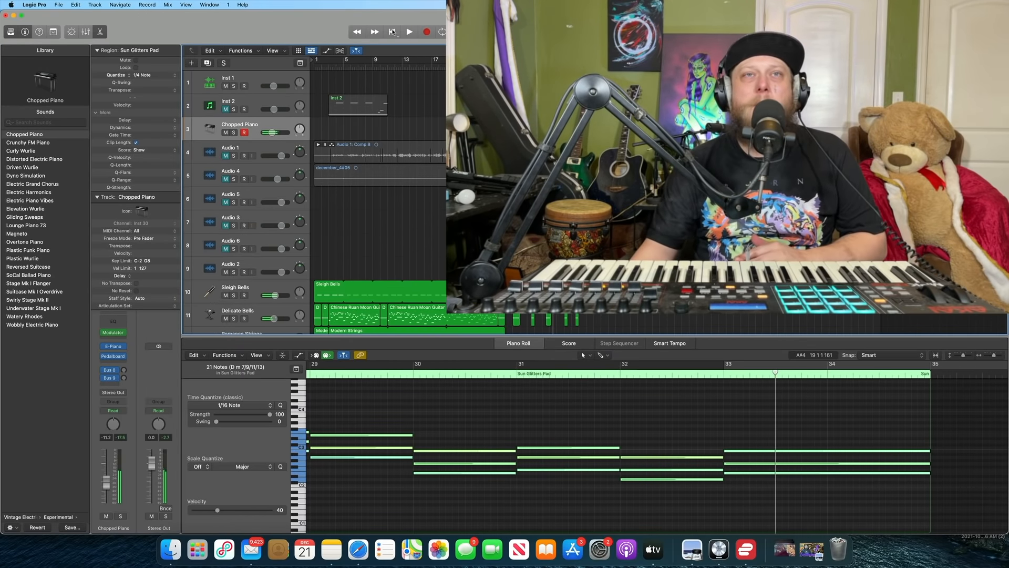
# Step: Play the full mix from bar 35, and examine the Big Room drum pattern from bar 37 in the Piano Roll
pyautogui.click(226, 271)
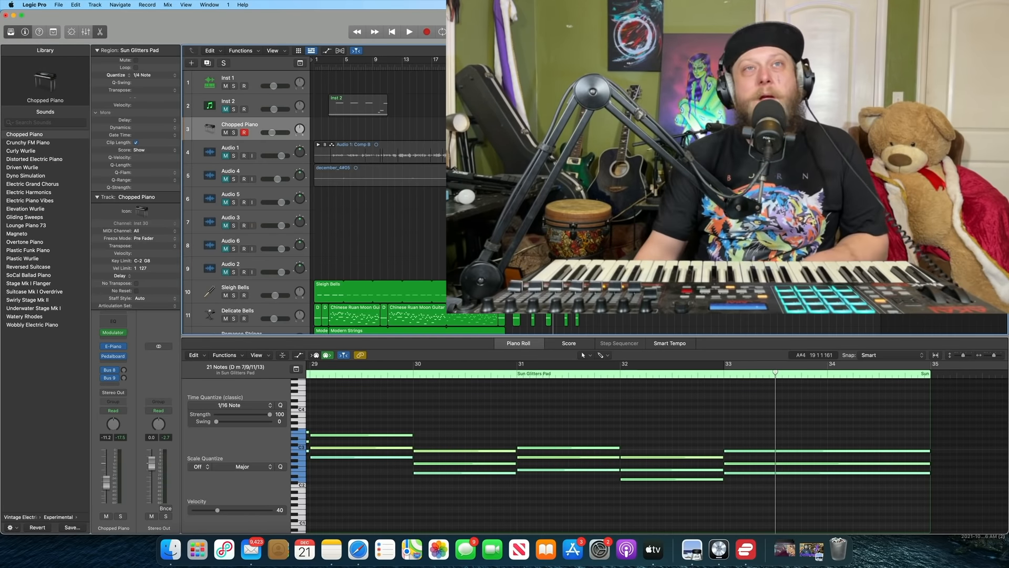
pyautogui.scroll(-8, 247, 199)
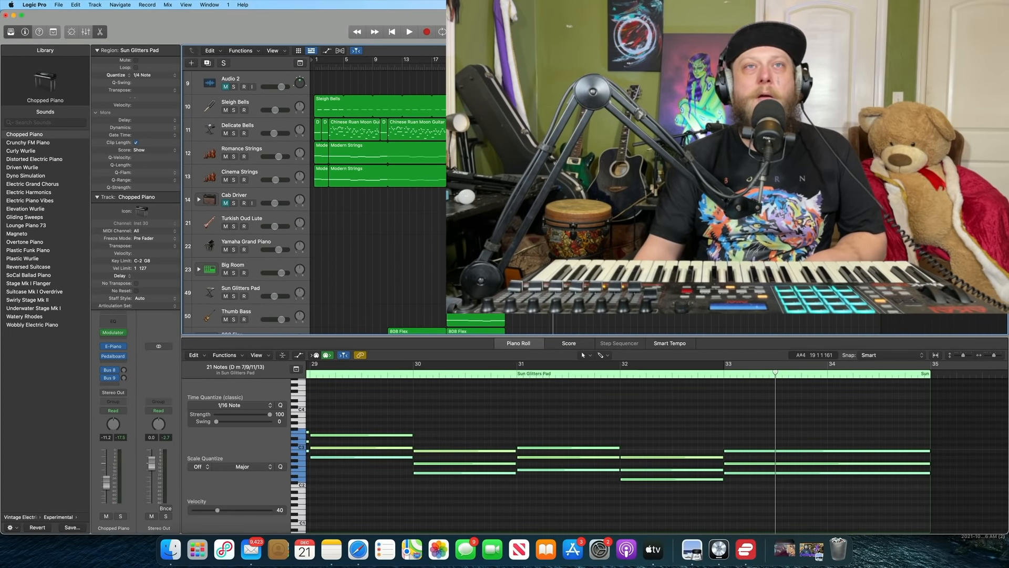
pyautogui.click(564, 66)
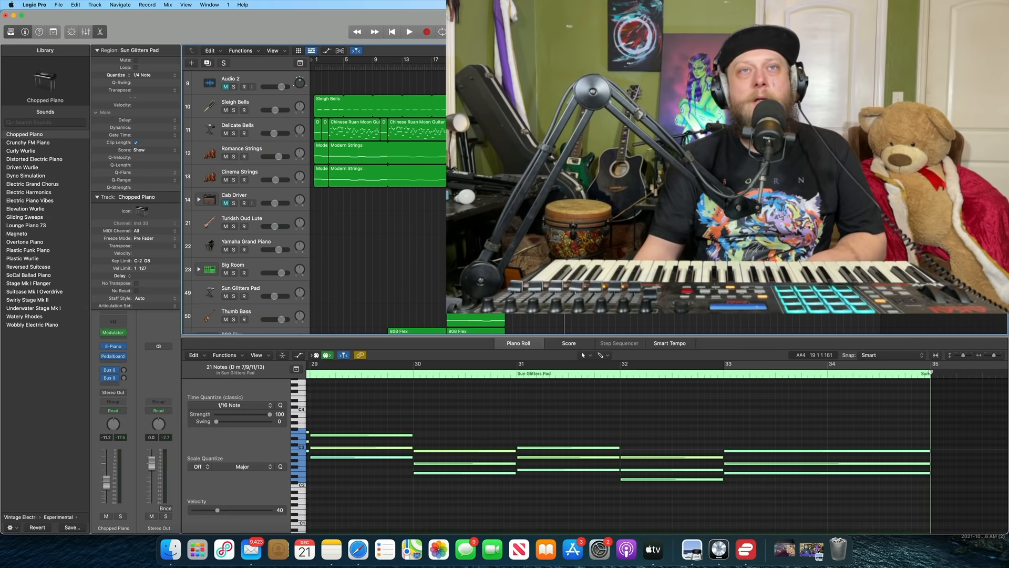
pyautogui.click(410, 32)
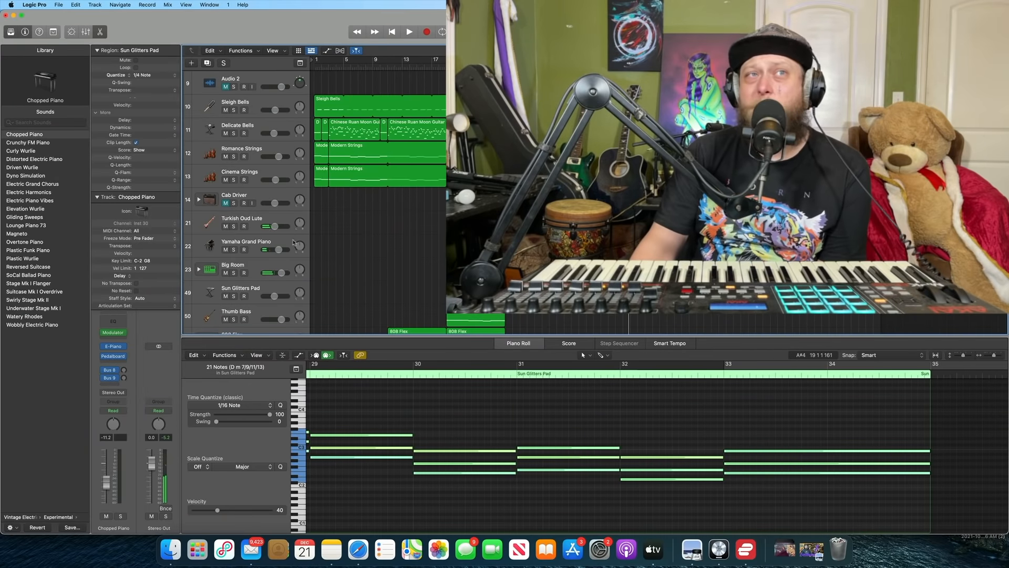
pyautogui.click(254, 265)
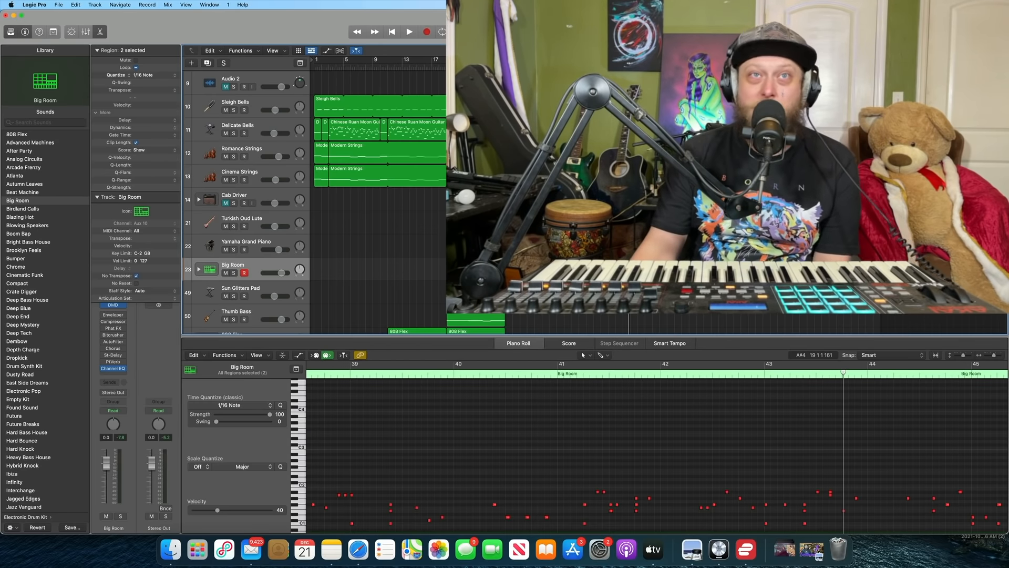
pyautogui.press('Return')
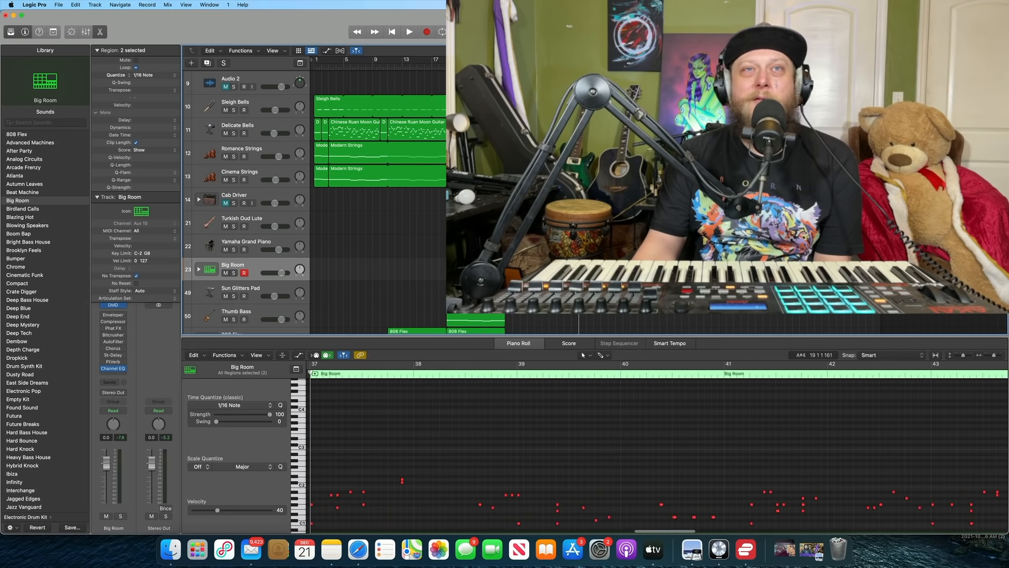
# Step: Solo the Yamaha Grand Piano track and play its melody from bar 37
pyautogui.click(255, 244)
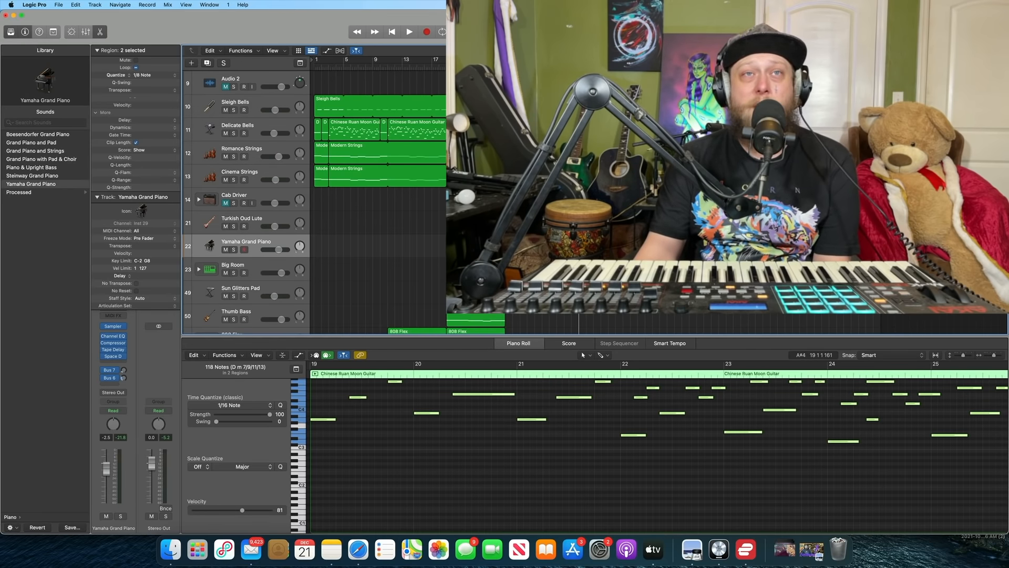
pyautogui.click(234, 249)
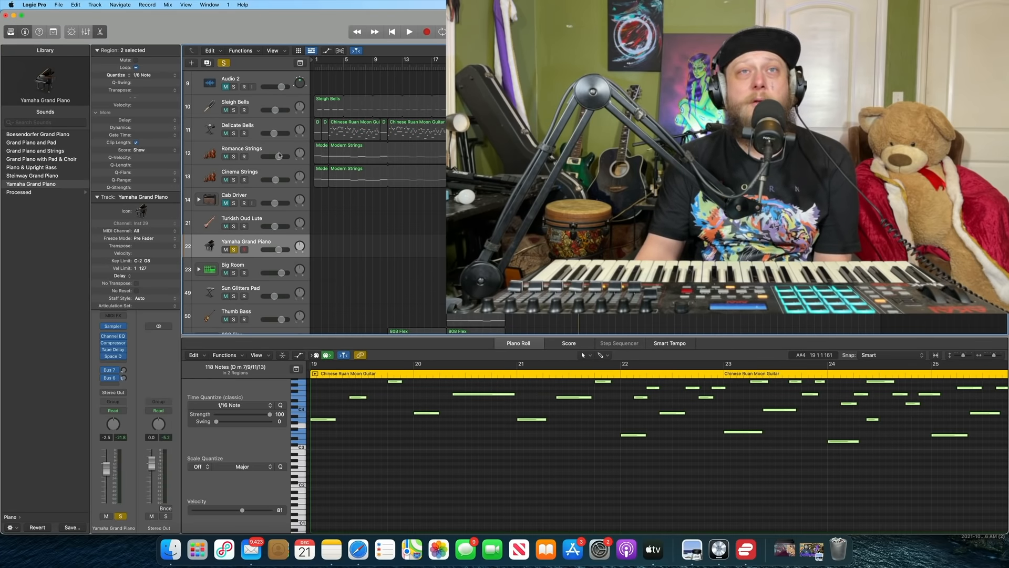
pyautogui.click(407, 33)
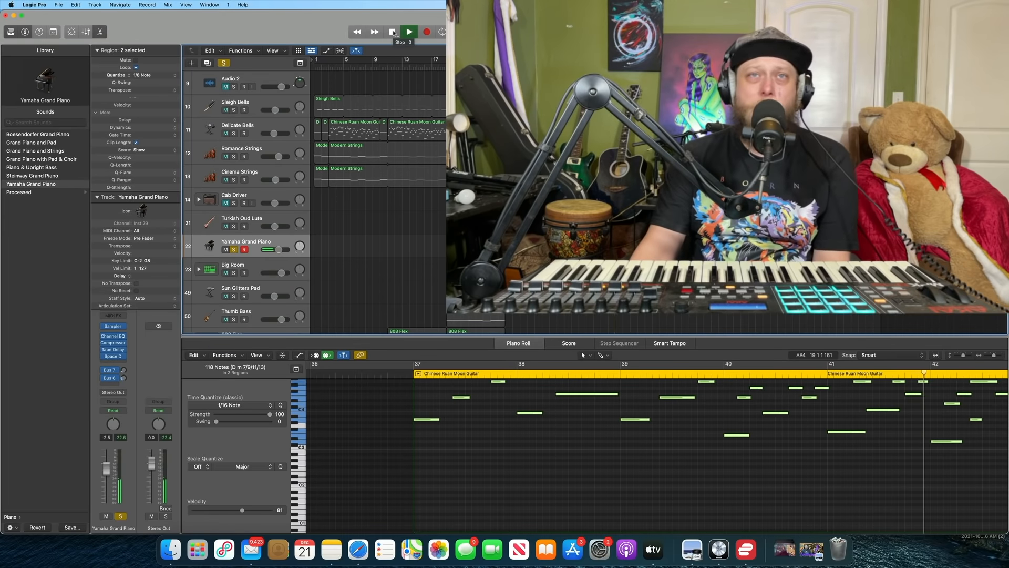
pyautogui.click(392, 32)
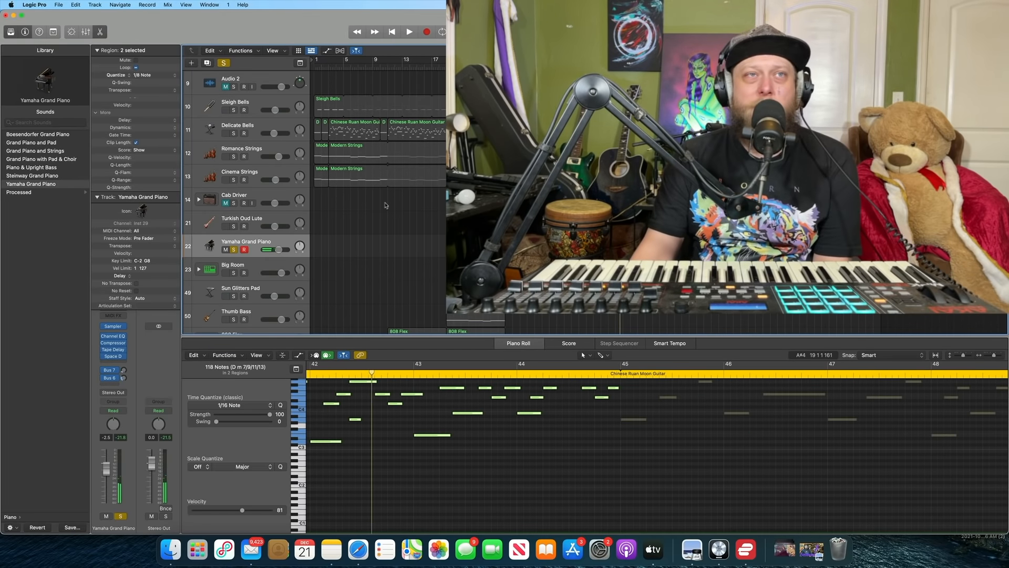
# Step: Replace the Yamaha Grand Piano solo with a Turkish Oud Lute solo and play the lute from bar 37
pyautogui.click(256, 221)
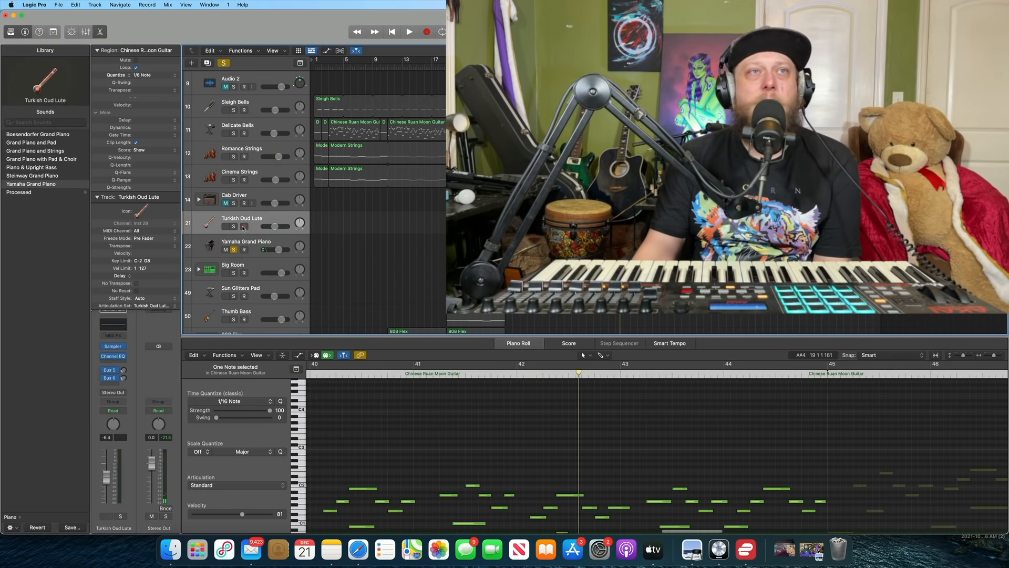
pyautogui.click(235, 226)
pyautogui.click(234, 250)
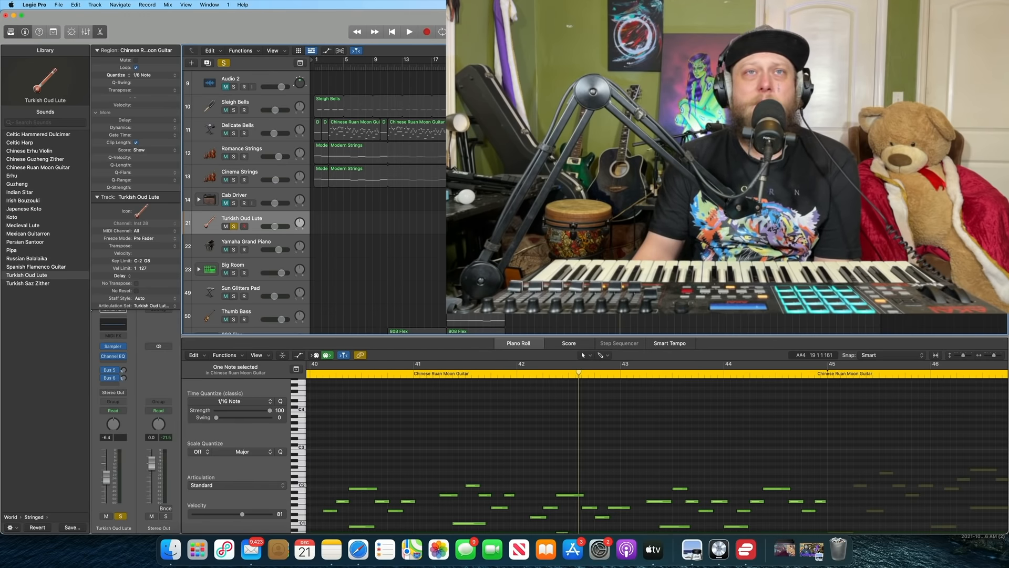
pyautogui.press('space')
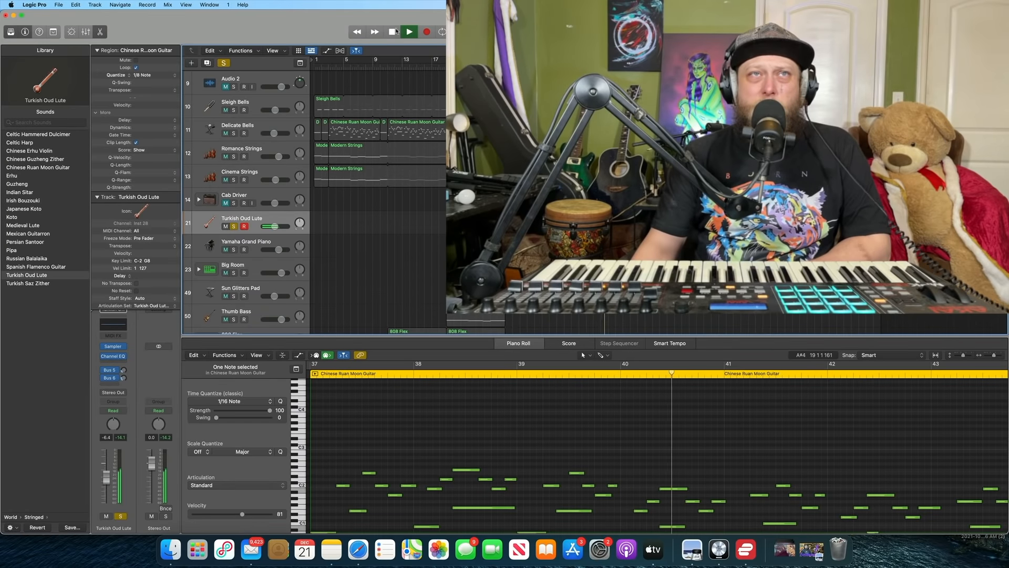
pyautogui.click(392, 31)
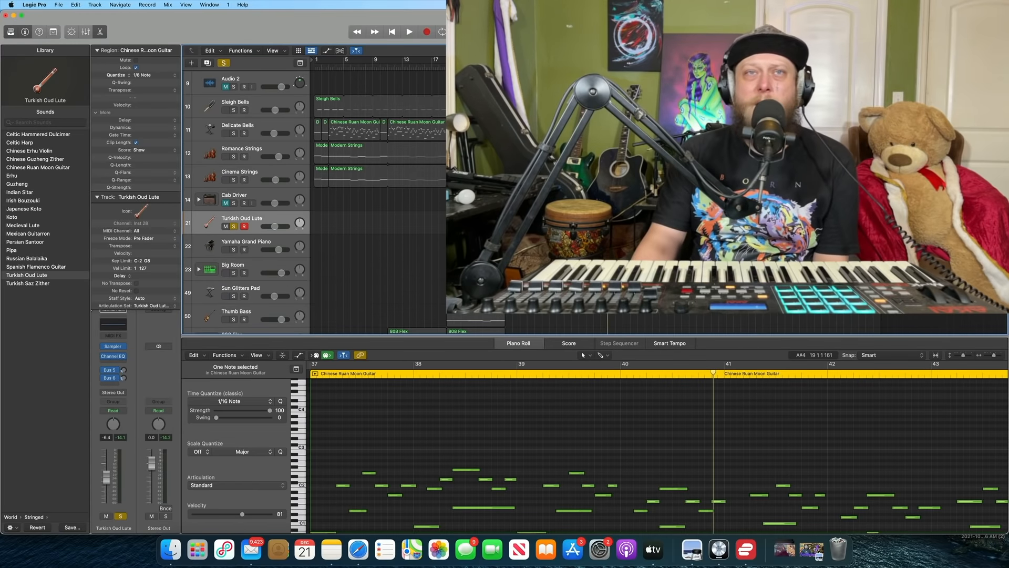
# Step: Solo Cab Driver, Yamaha Grand Piano and Big Room alongside Turkish Oud Lute, and play the combination from bar 53
pyautogui.scroll(8, 315, 200)
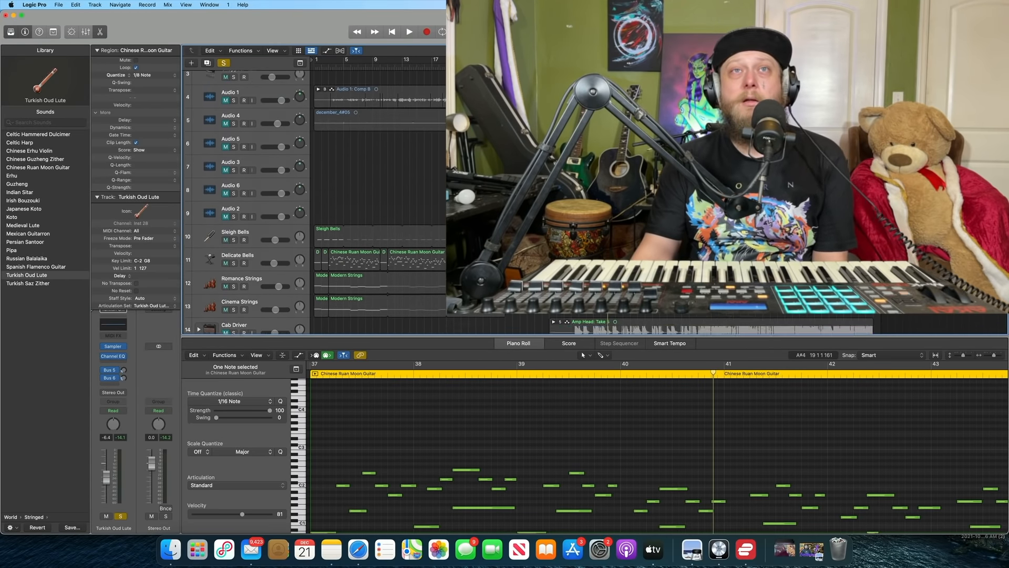
pyautogui.scroll(-5, 316, 200)
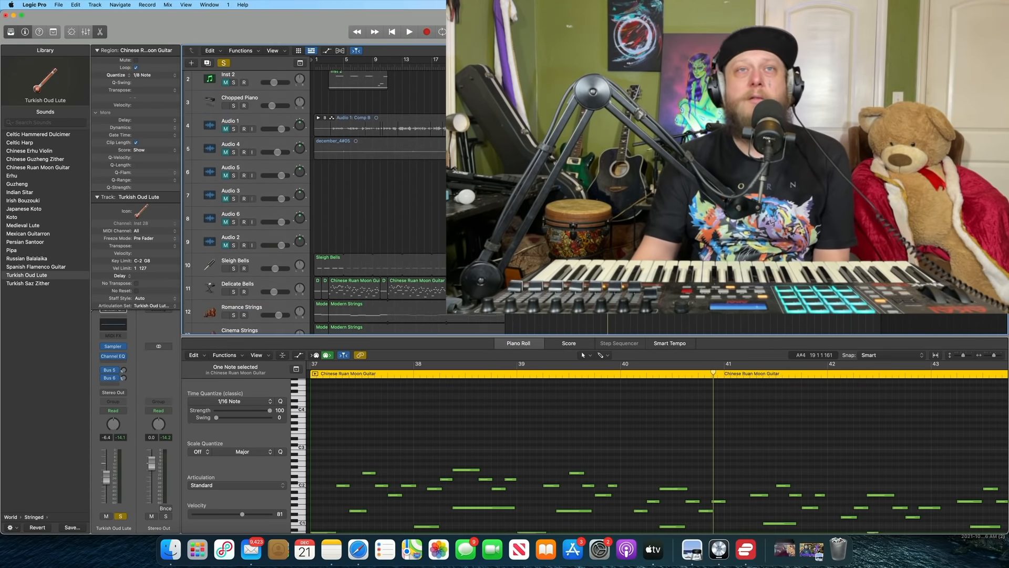
pyautogui.scroll(-2, 315, 200)
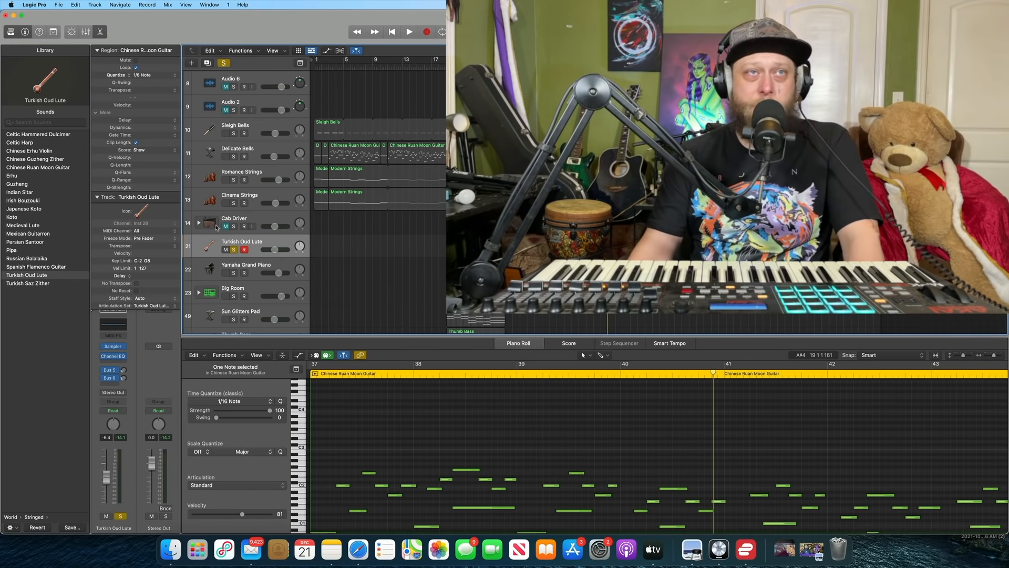
pyautogui.click(234, 226)
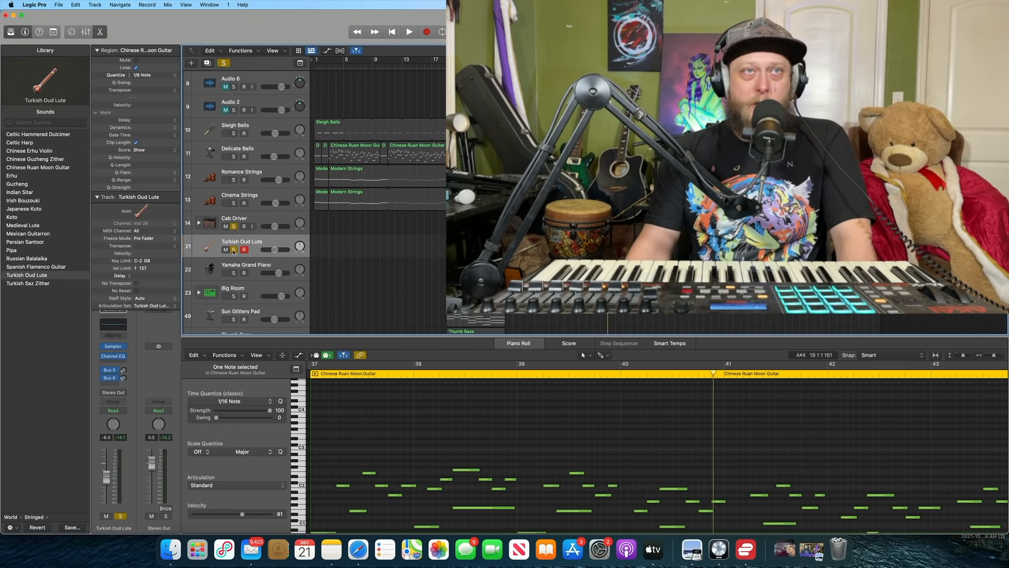
pyautogui.click(234, 273)
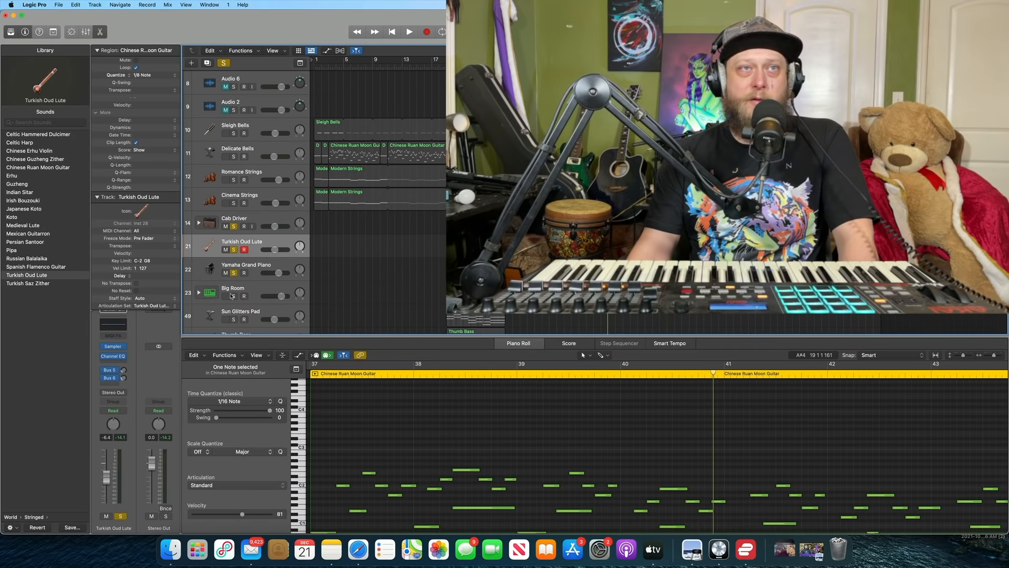
pyautogui.click(234, 296)
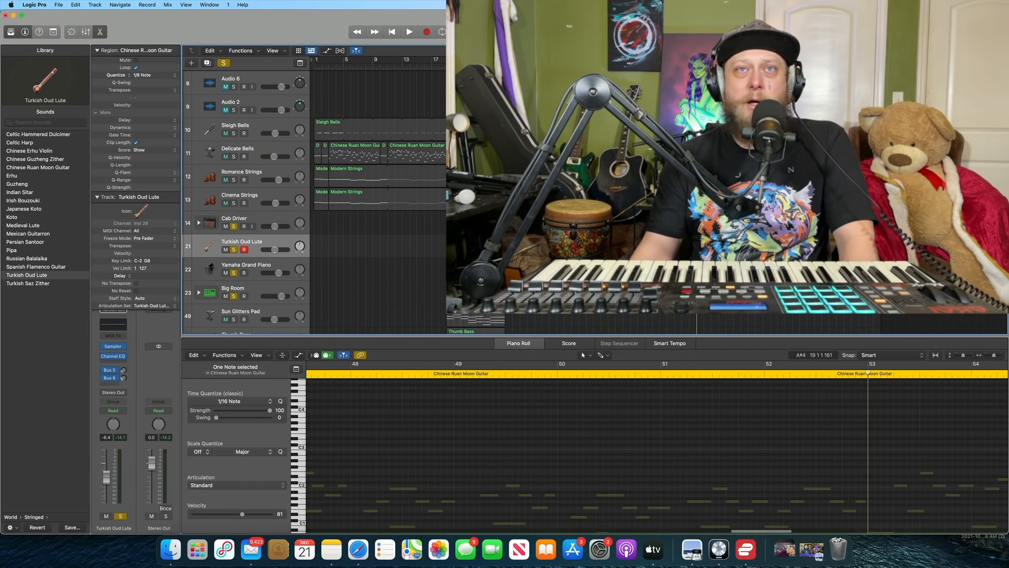
pyautogui.moveTo(273, 227); pyautogui.dragTo(270, 227)
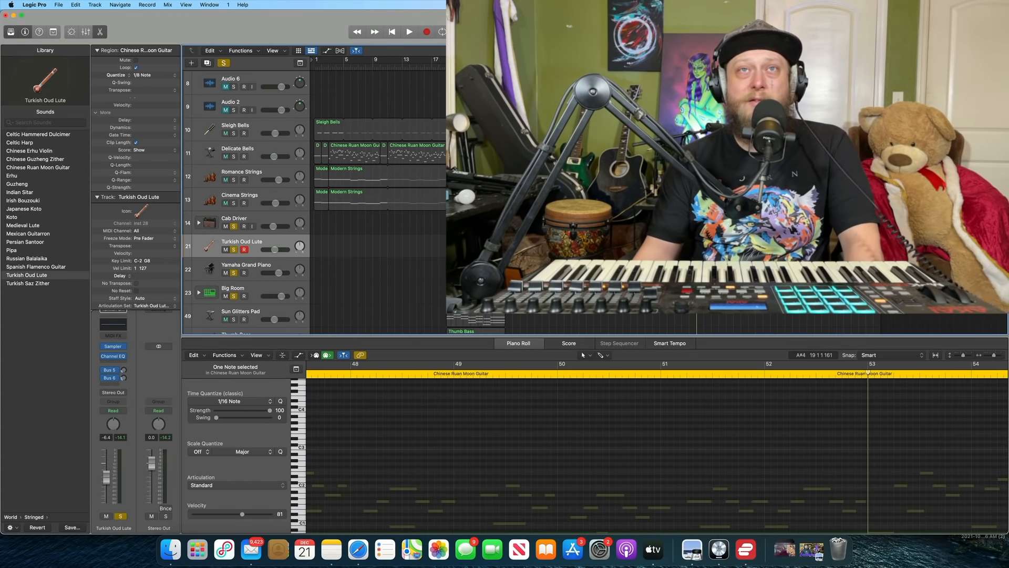
pyautogui.click(409, 32)
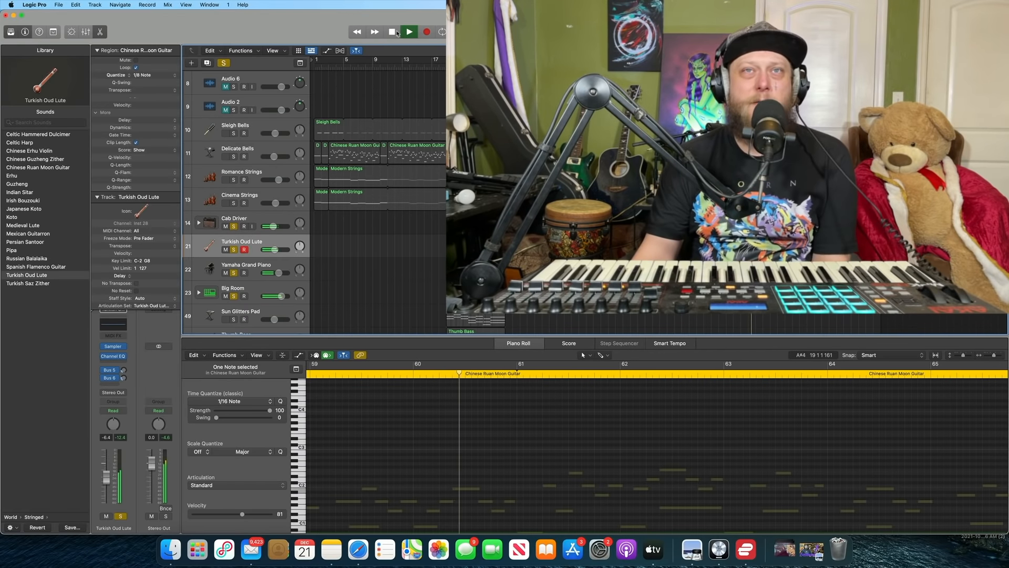
pyautogui.click(393, 32)
# Step: Return the playhead to bar 1 and clear all track solos
pyautogui.click(391, 32)
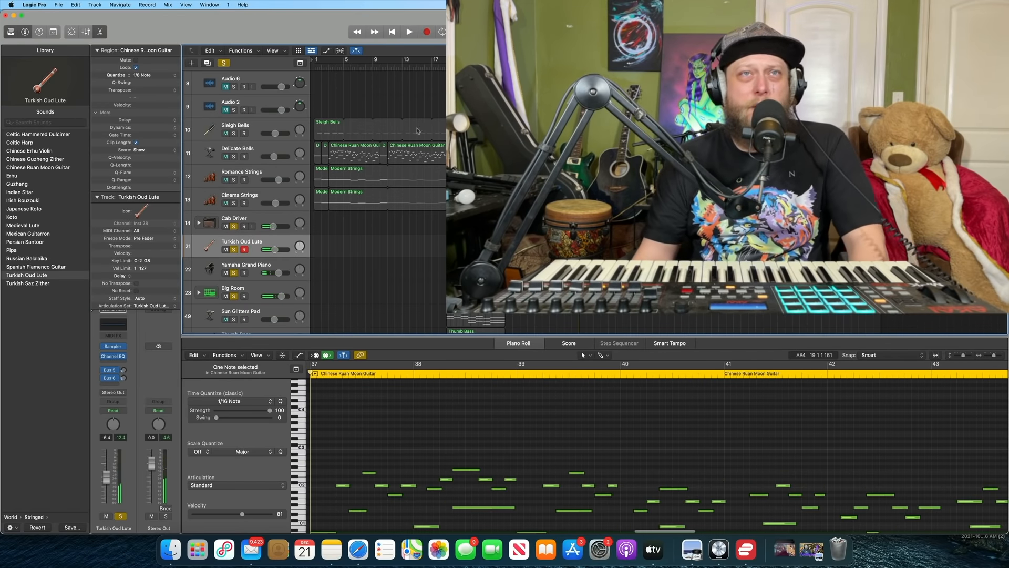
pyautogui.click(390, 32)
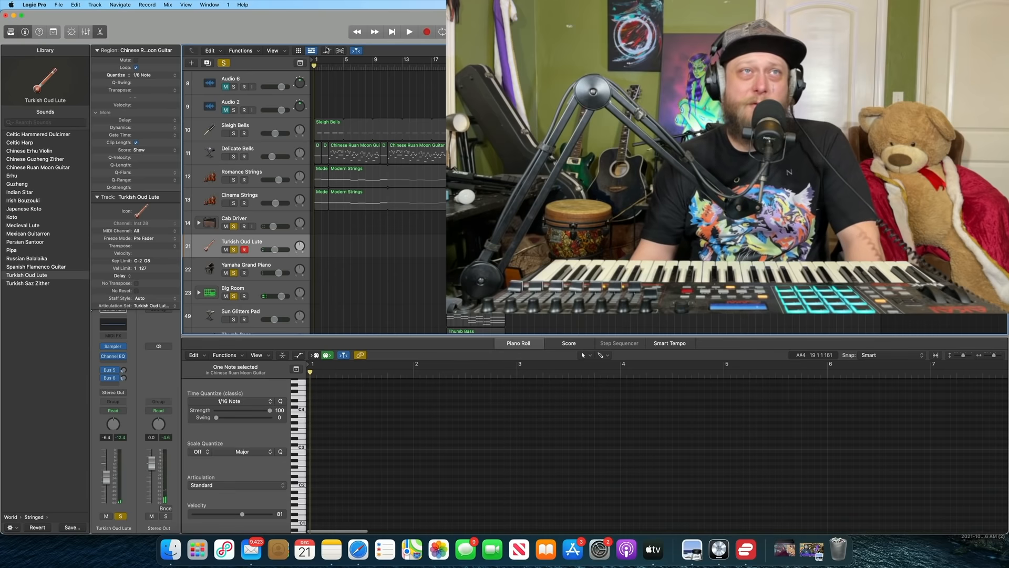
pyautogui.click(224, 62)
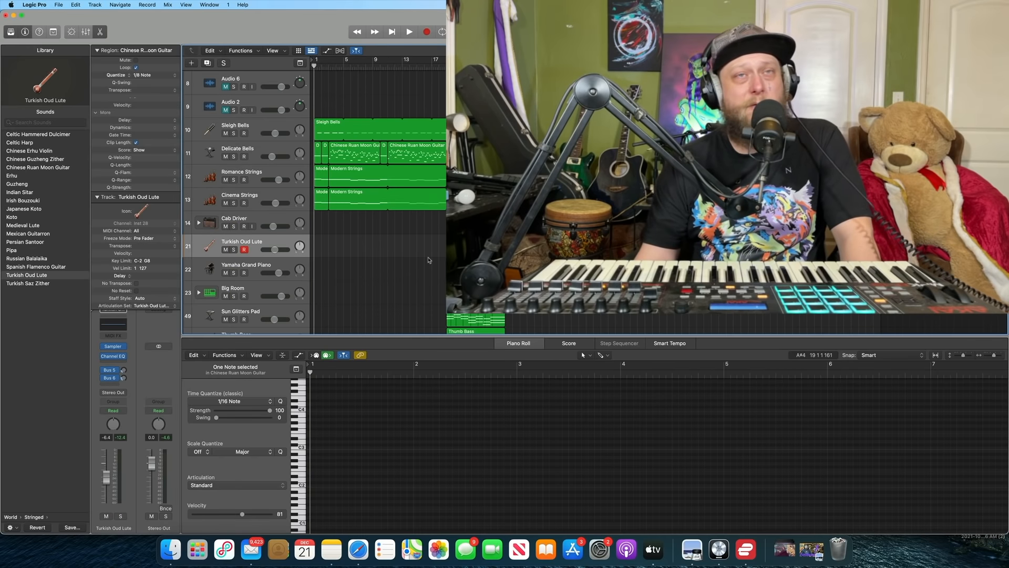
pyautogui.scroll(10, 429, 259)
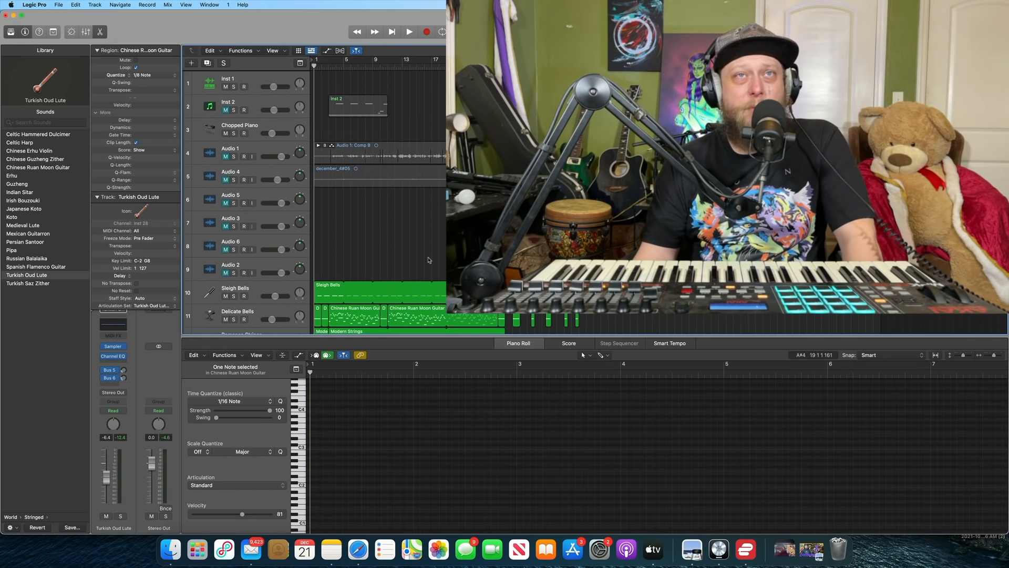